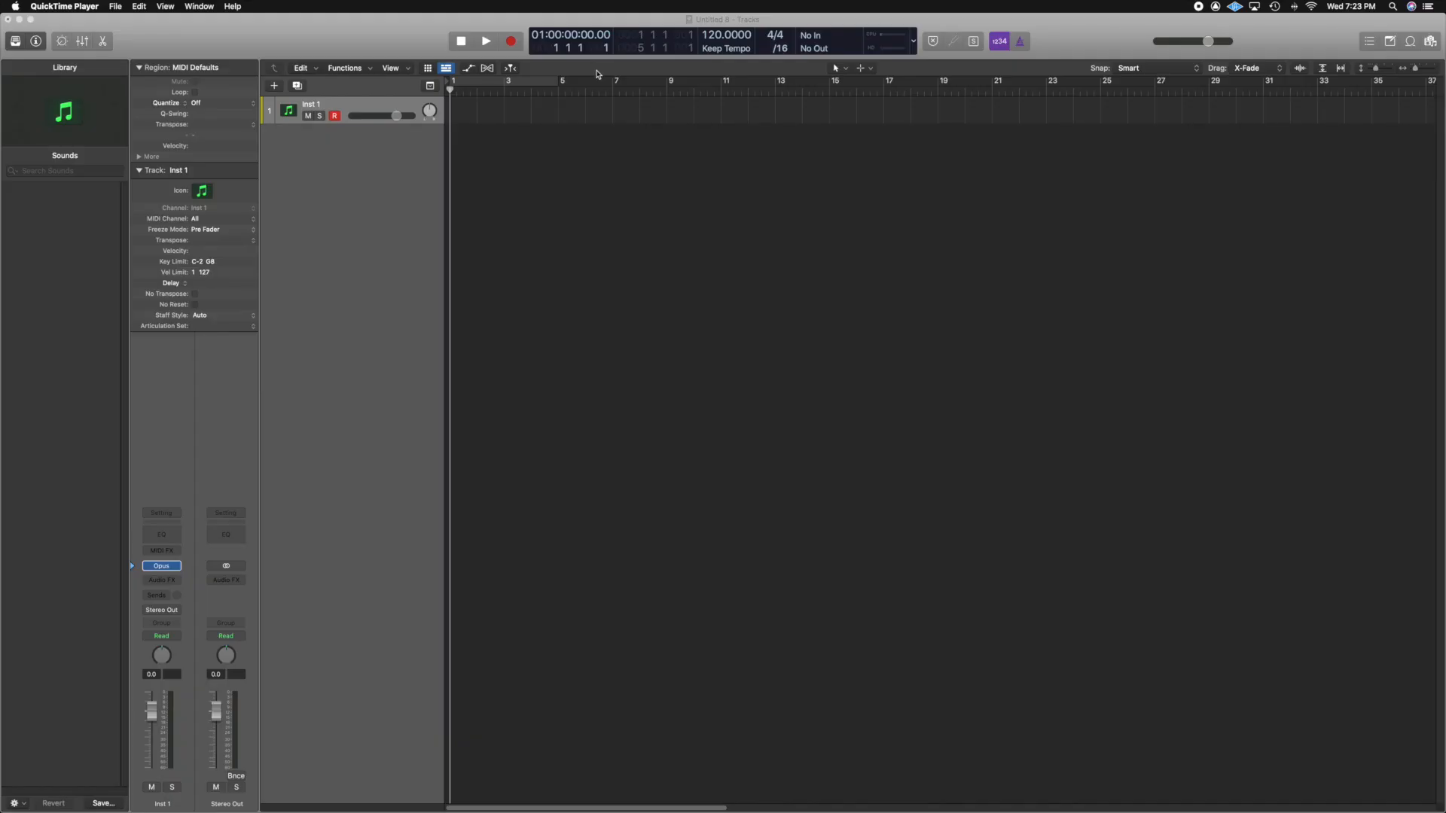
Step: Show the global tracks above the instrument track and check which global tracks can be displayed
left_click(430, 86)
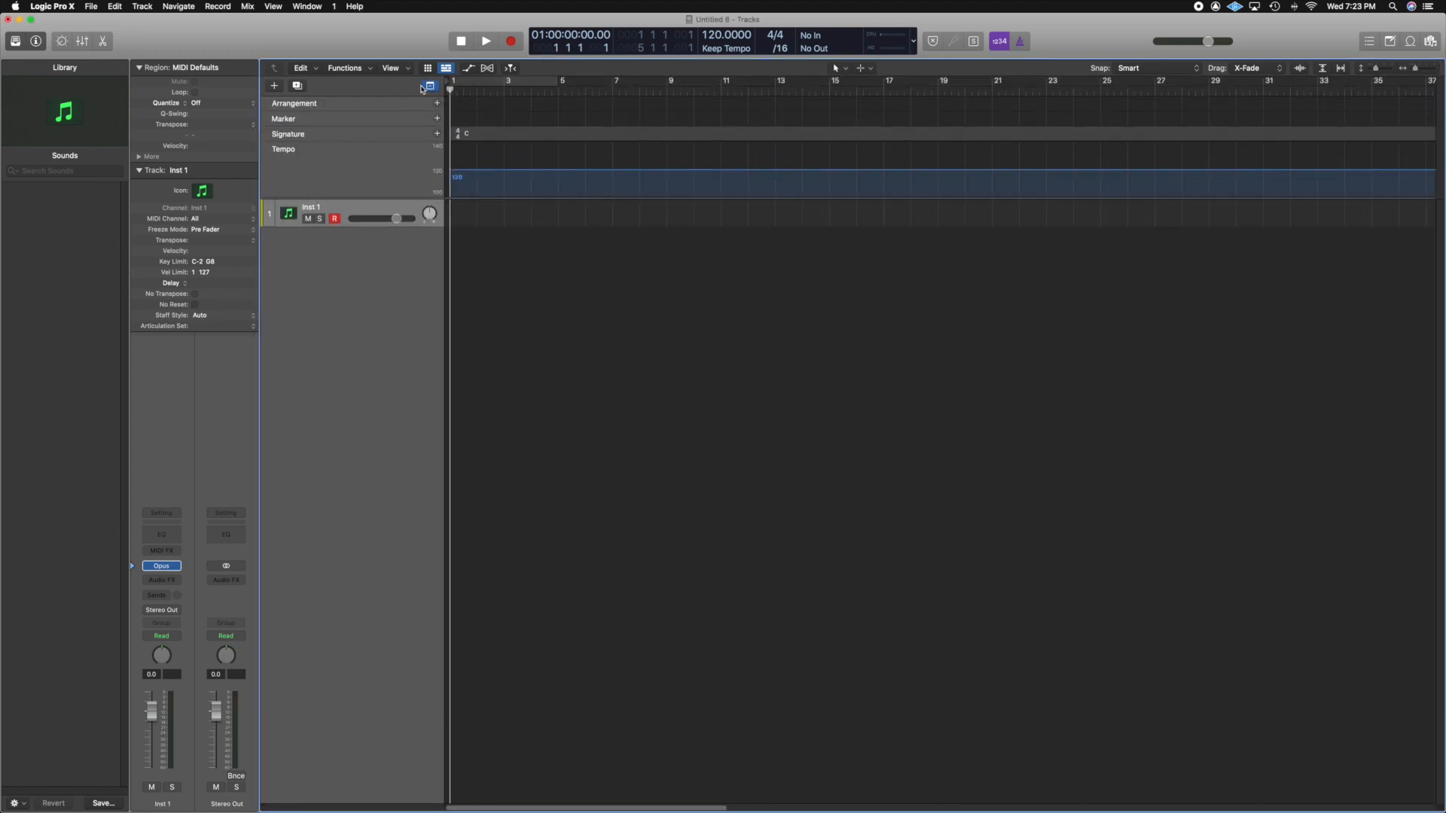
left_click(428, 86)
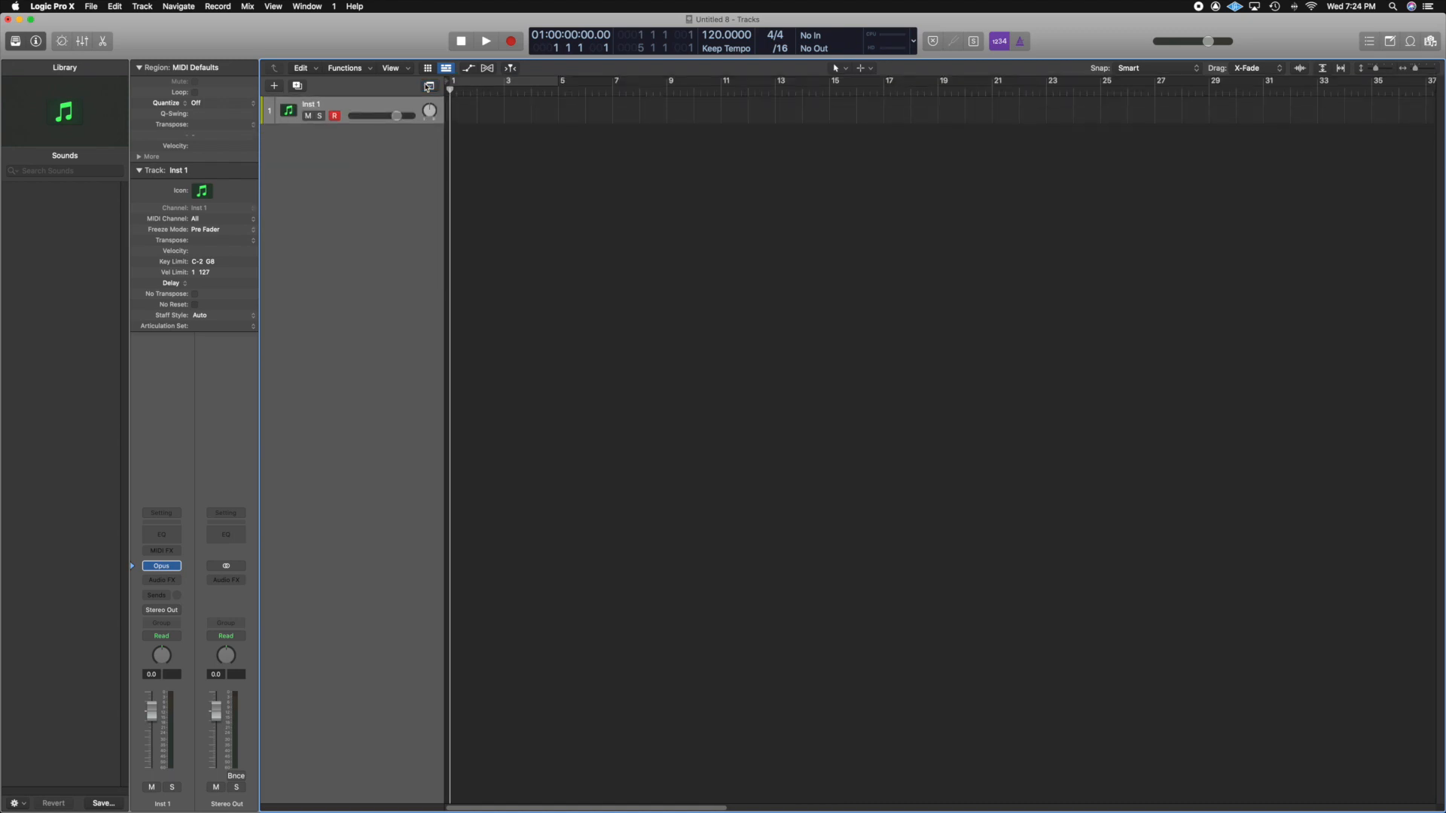
left_click(428, 87)
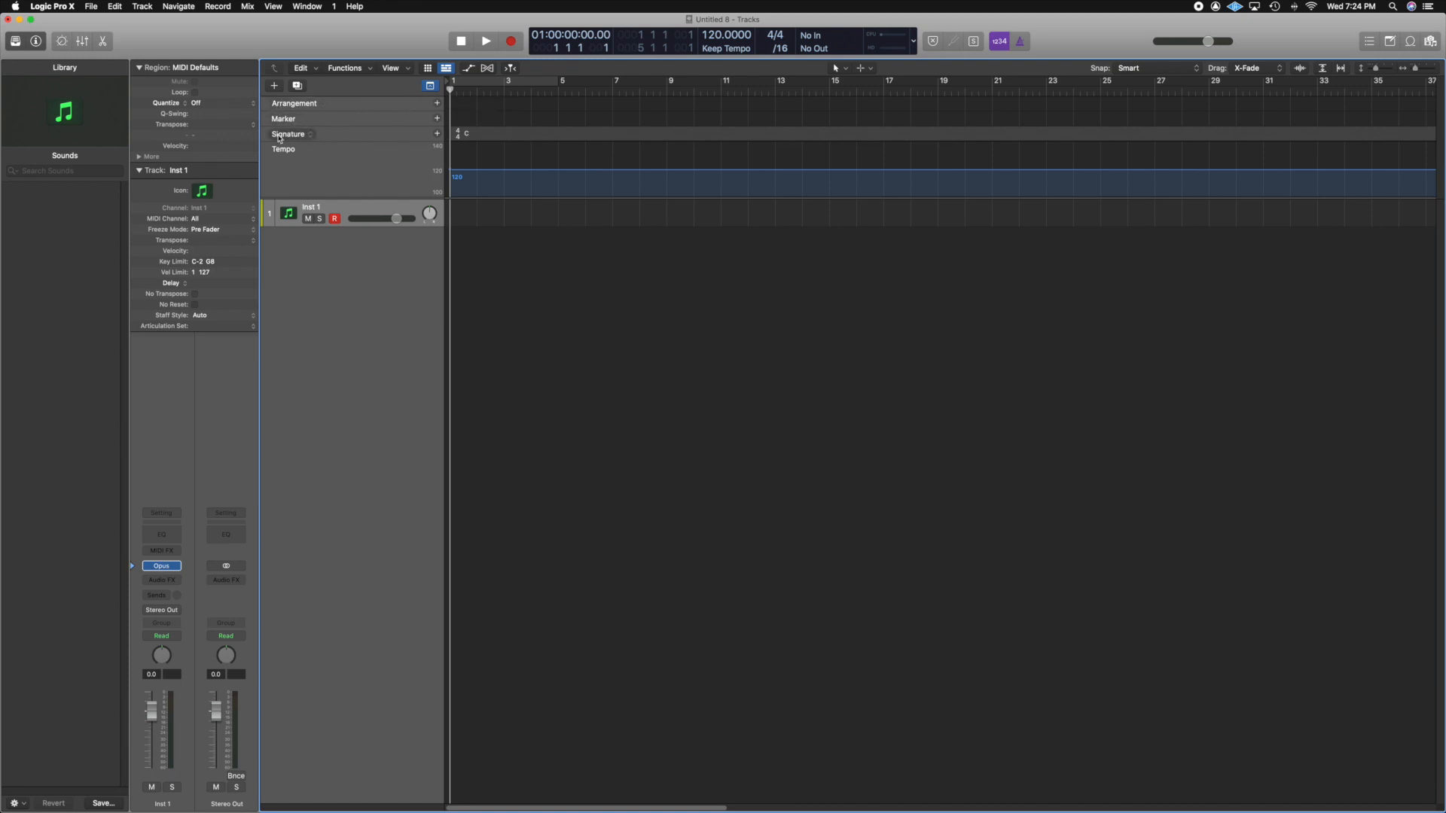
right_click(394, 169)
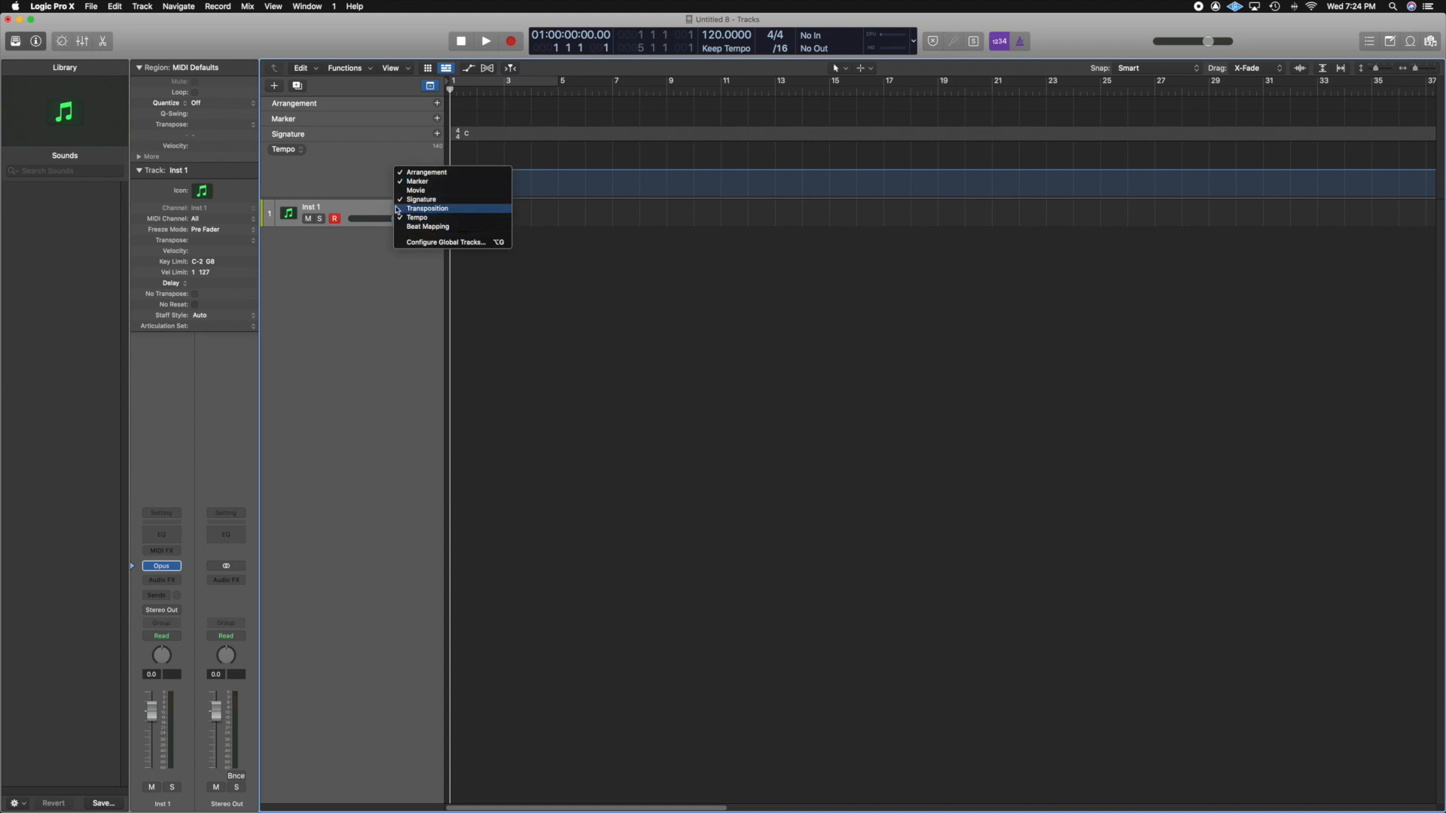
left_click(352, 175)
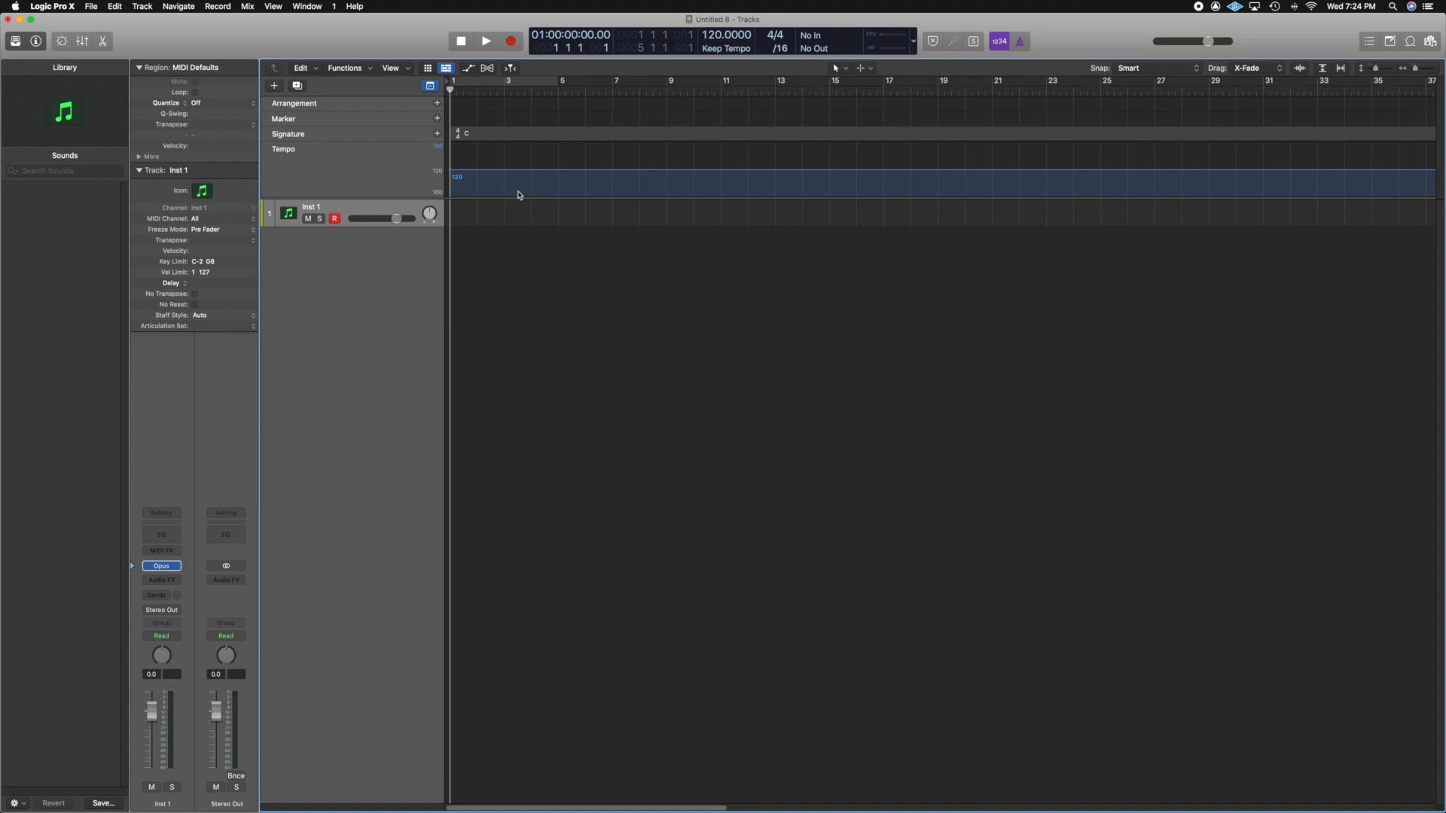
Step: Turn on the metronome click and set the project's starting tempo to 100 BPM
key("c")
key("c")
key("k")
left_click(478, 89)
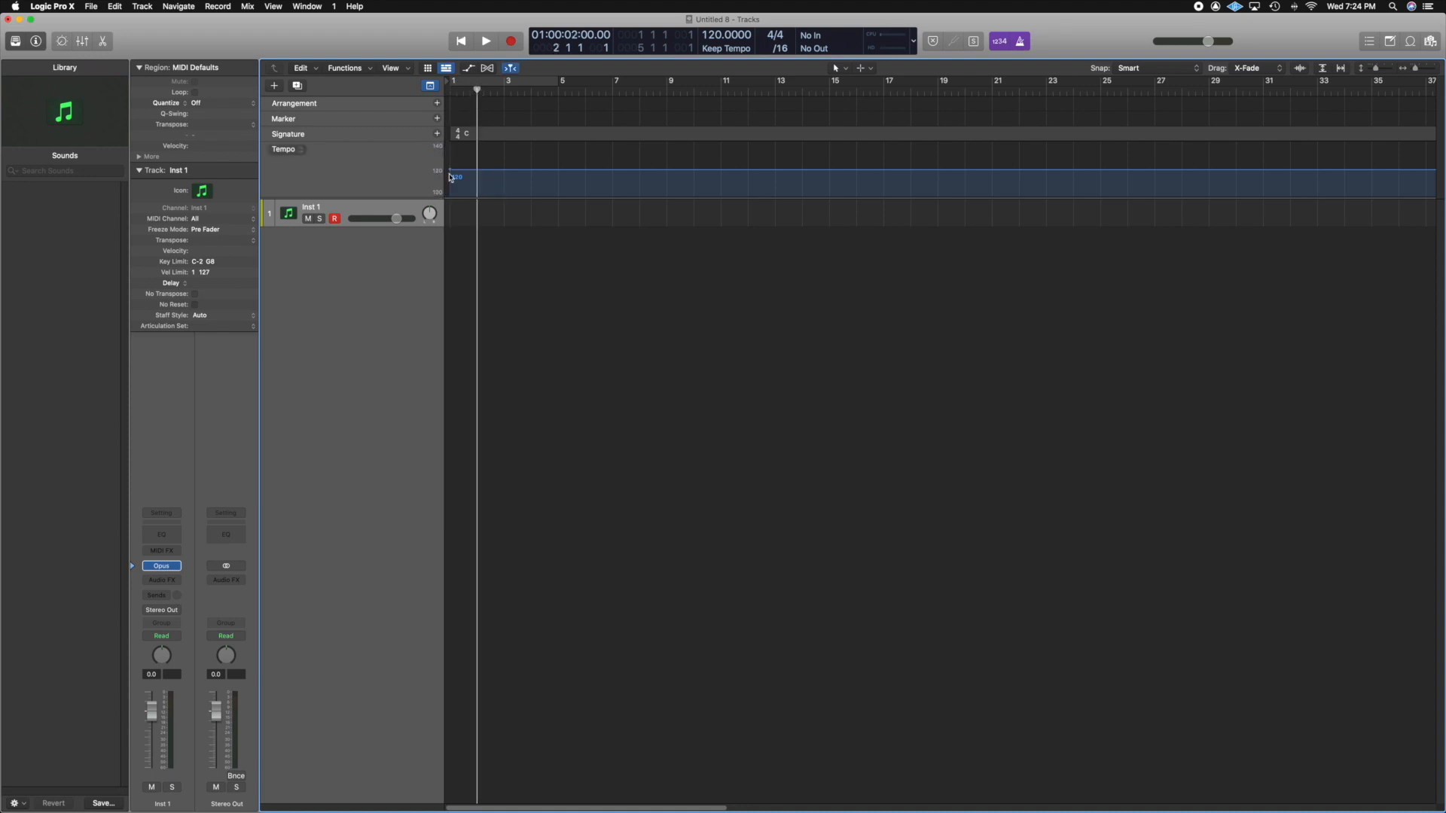
left_click_drag(452, 172, 450, 194)
mouse_move(718, 35)
left_mouse_down()
mouse_move(721, 8)
mouse_move(726, 49)
left_mouse_up()
left_click_drag(504, 92, 652, 91)
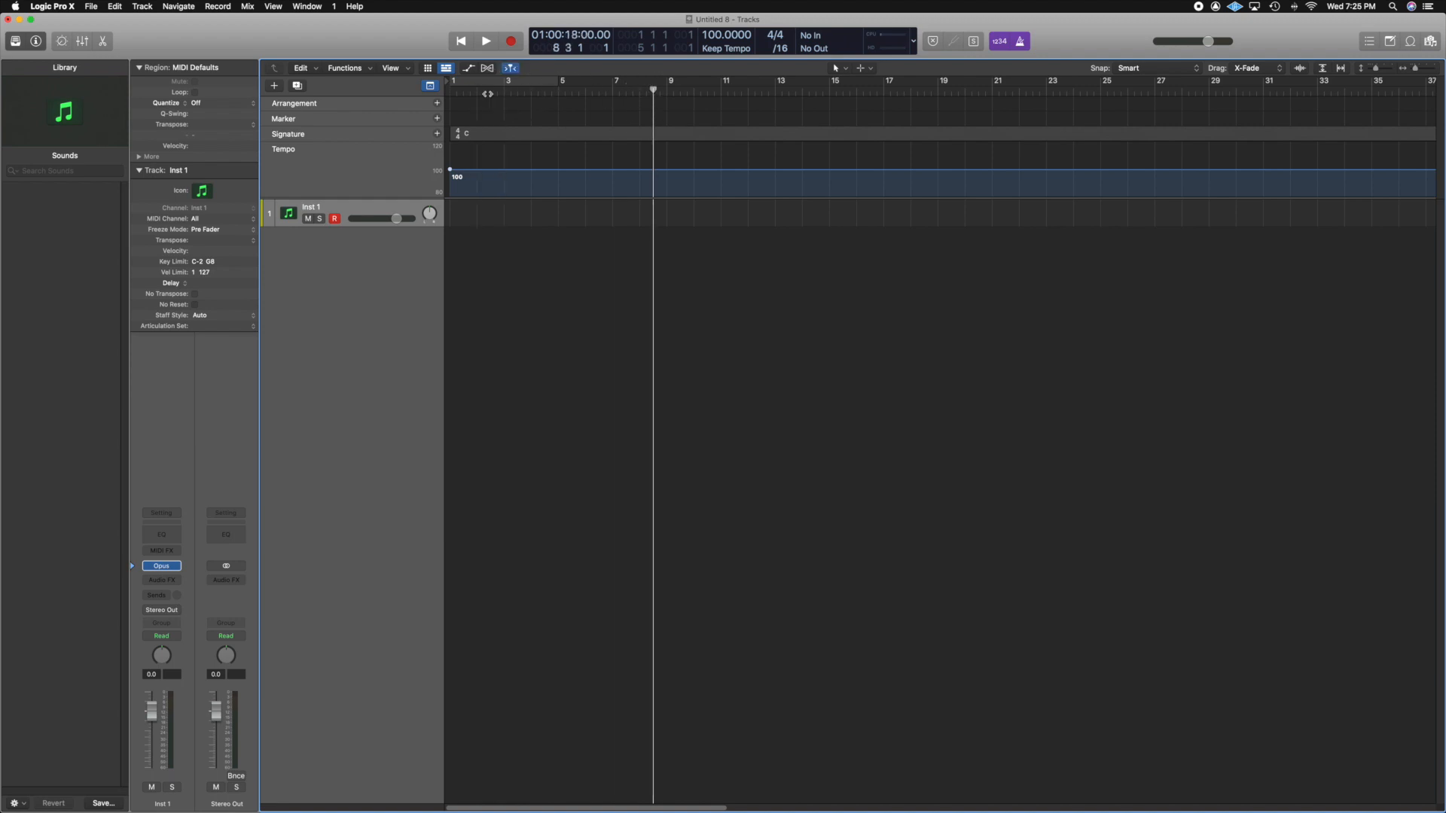
Step: Add a tempo change to 120 BPM at bar 3 and play it back from the start
left_click(505, 172)
left_click_drag(510, 173, 502, 145)
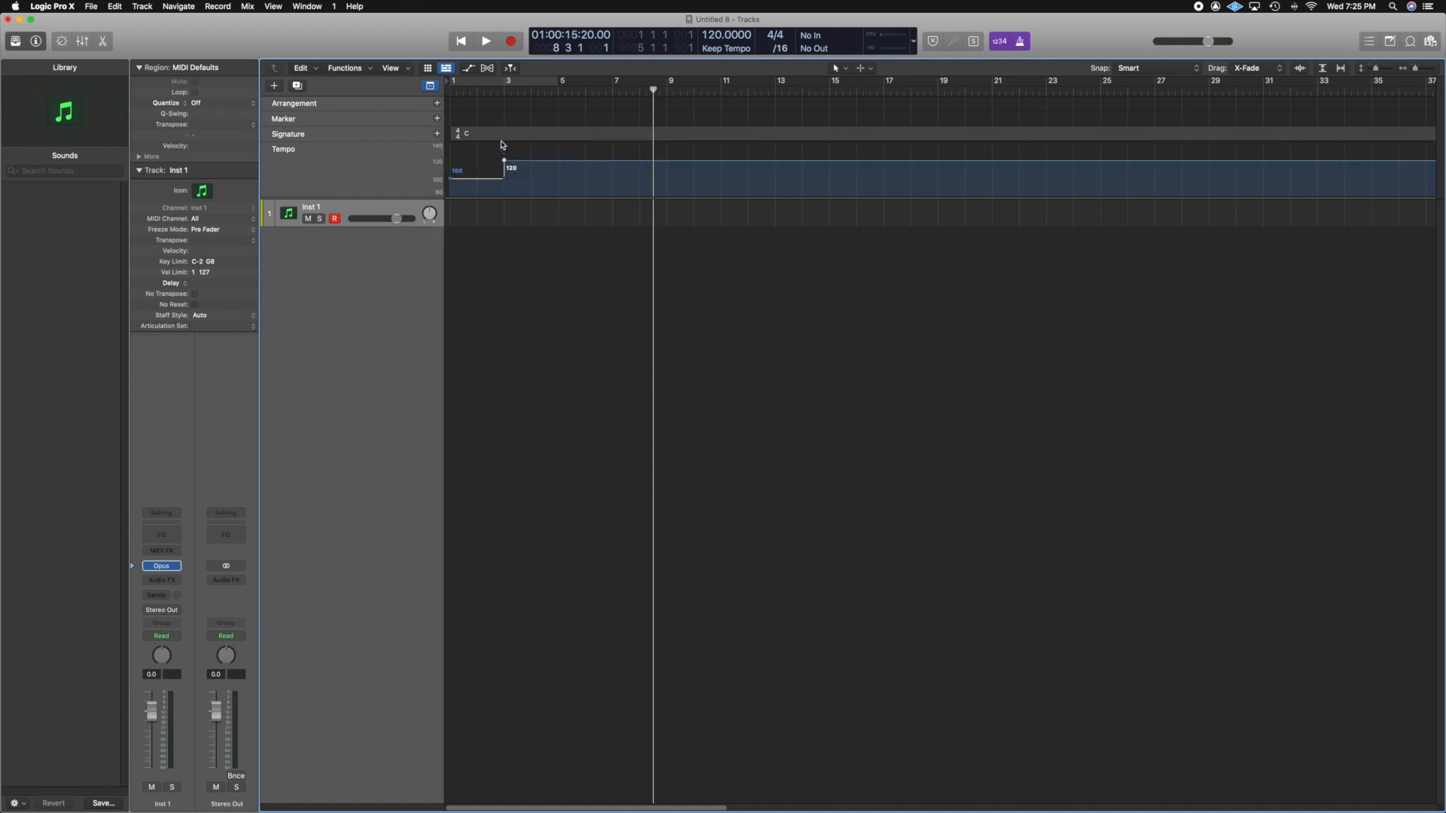
key("Return")
key("space")
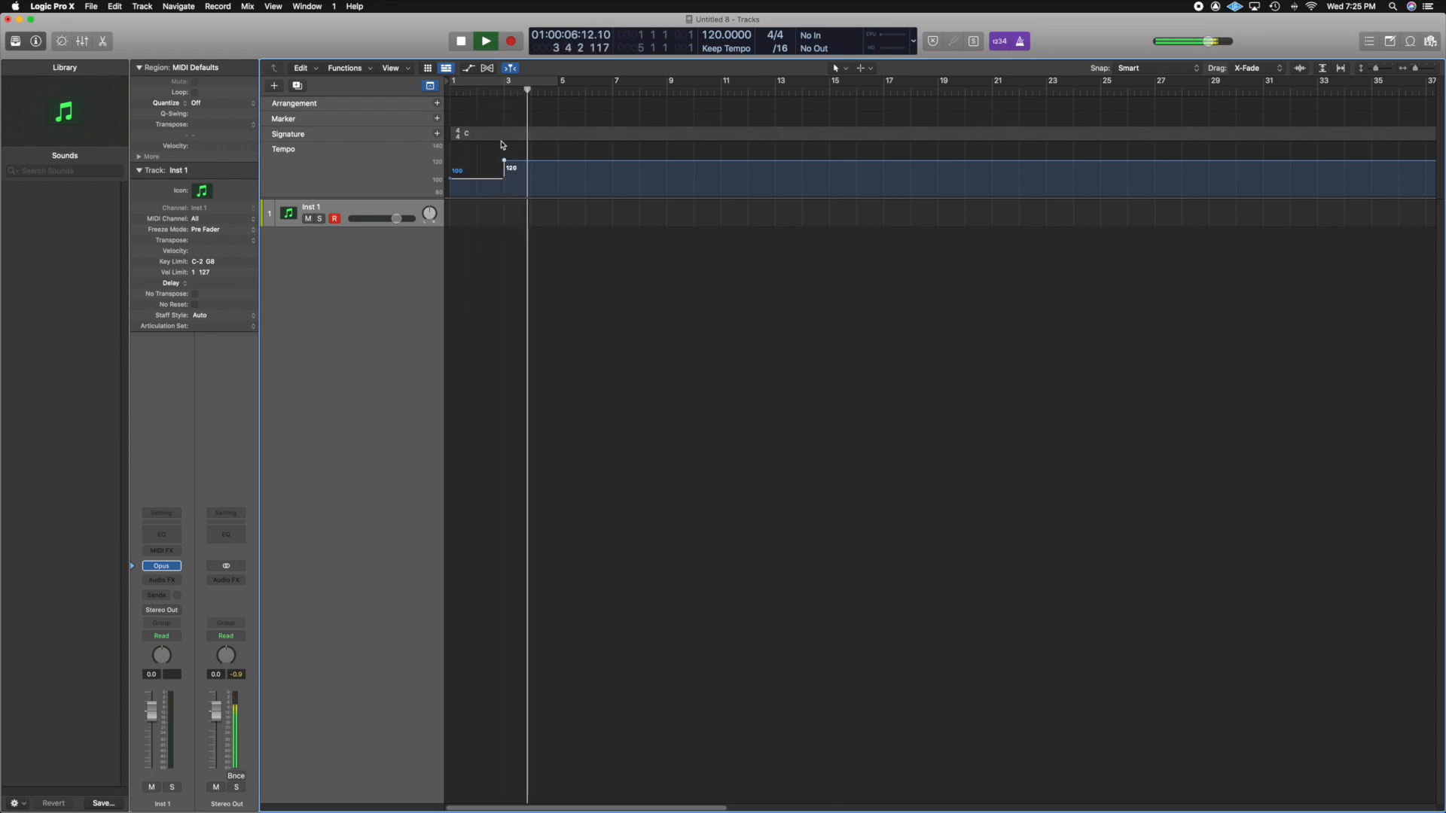
key("space")
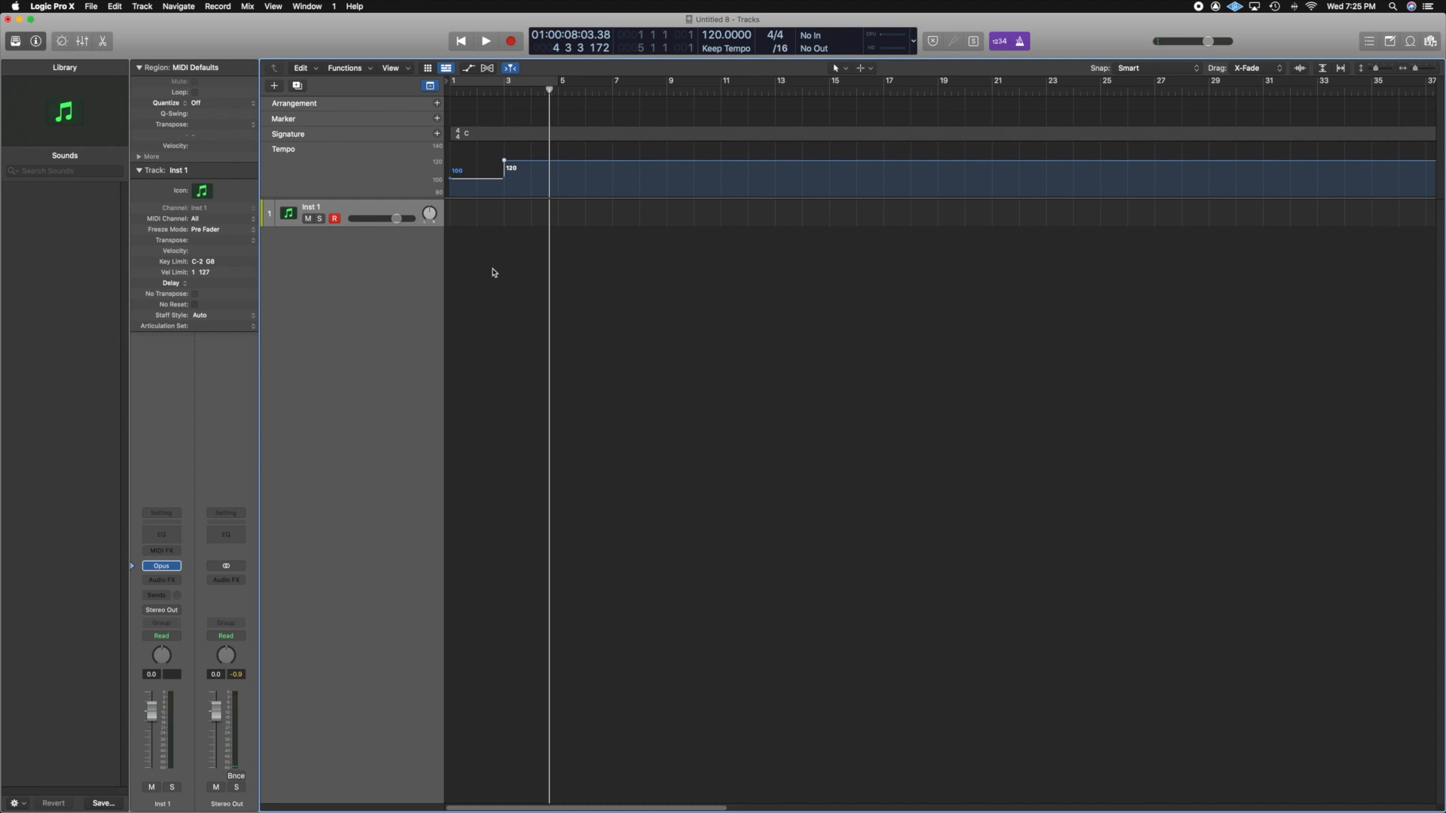
Step: Turn the tempo step between bars 1 and 3 into a gradual ramp and play it from the start
left_click(505, 181)
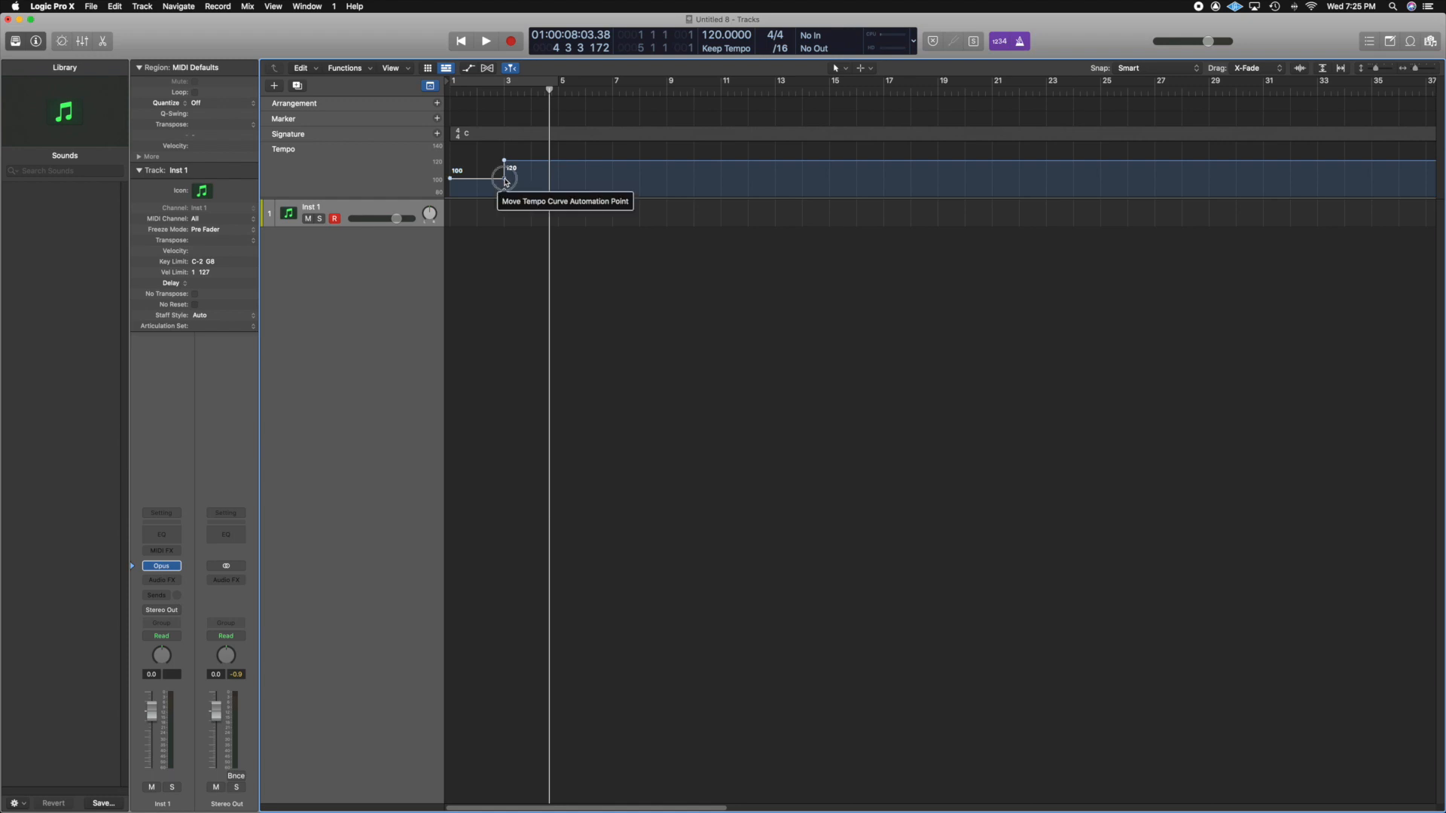
mouse_move(506, 182)
left_mouse_down()
mouse_move(479, 181)
mouse_move(465, 134)
mouse_move(497, 183)
mouse_move(478, 173)
left_mouse_up()
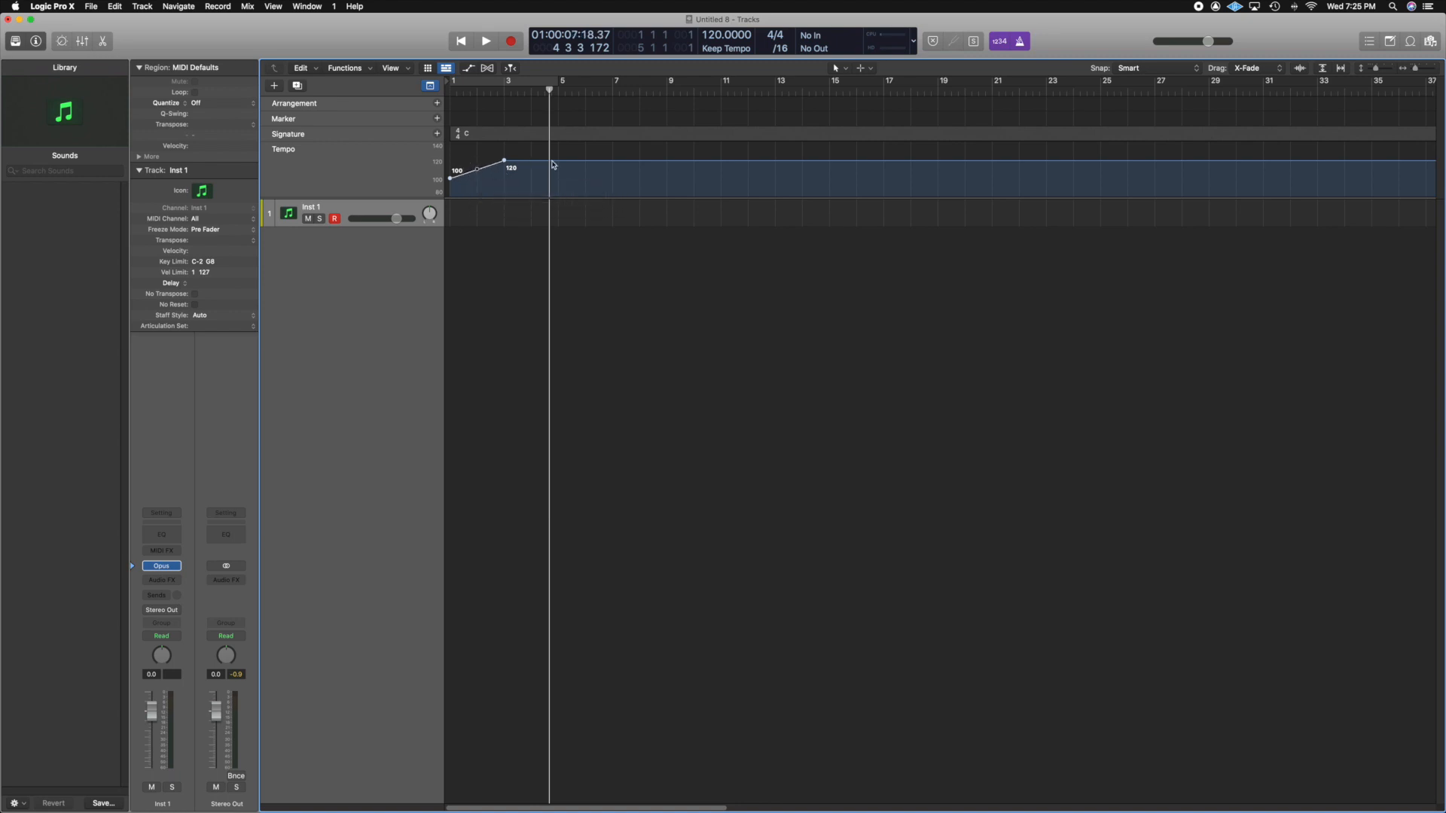
key("Return")
key("space")
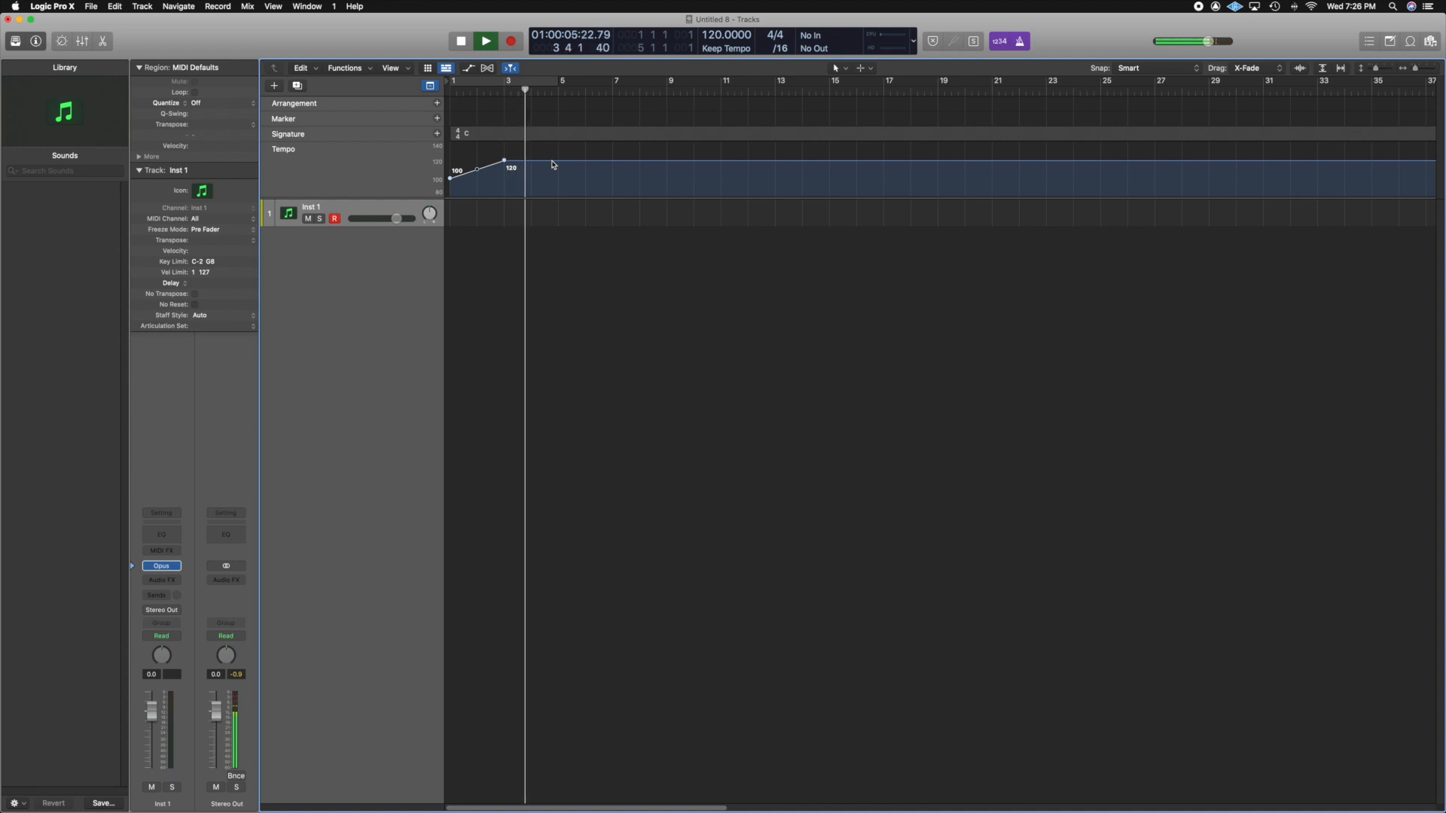
key("space")
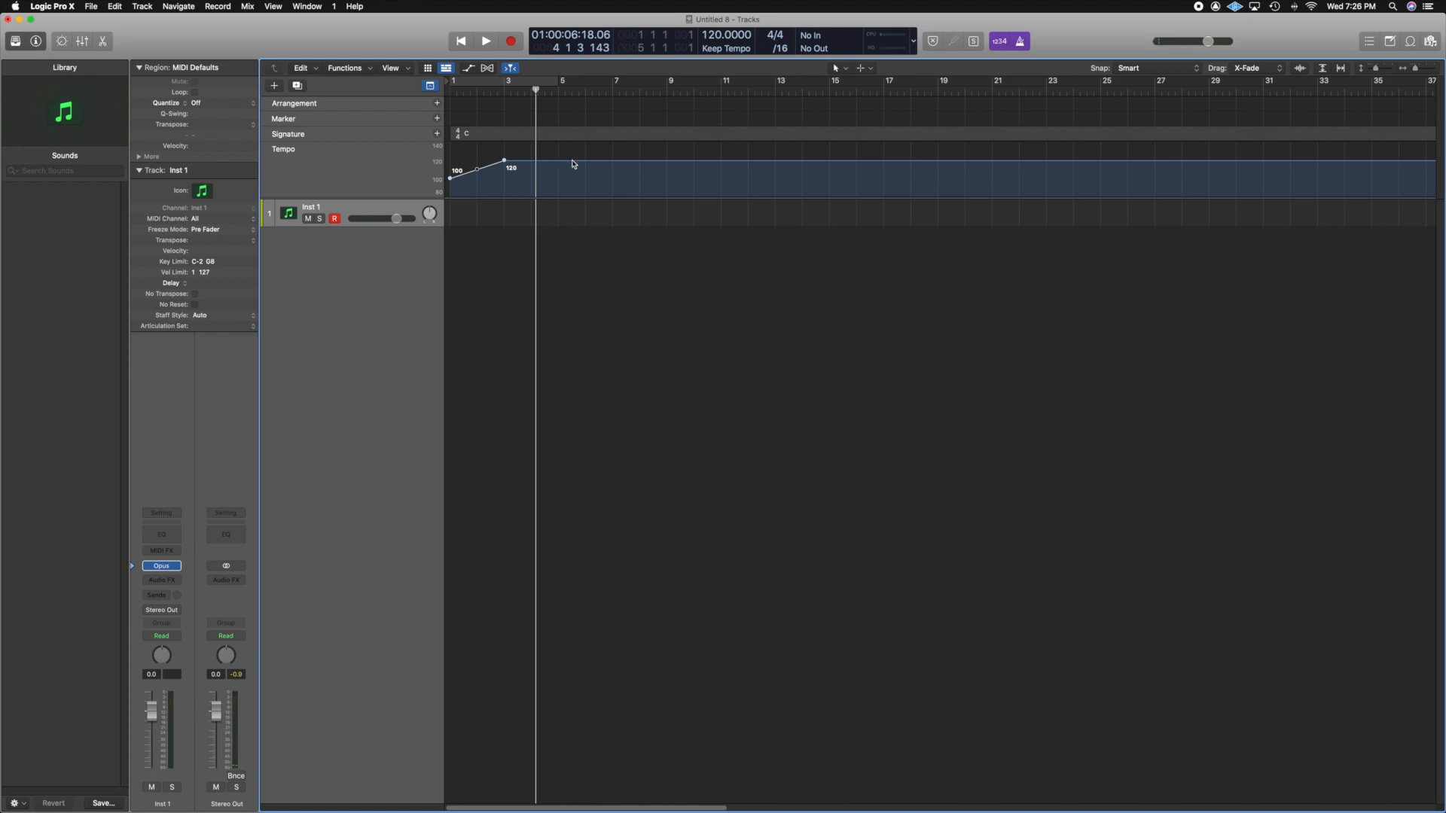
Step: Add tempo points at bars 5, 7 and 9, forming a curved dip to 96 BPM at bar 7 and back to 120
left_click(561, 165)
left_click(613, 165)
left_click(667, 161)
mouse_move(615, 165)
left_mouse_down()
mouse_move(618, 186)
mouse_move(591, 166)
mouse_move(634, 175)
mouse_move(626, 160)
left_mouse_up()
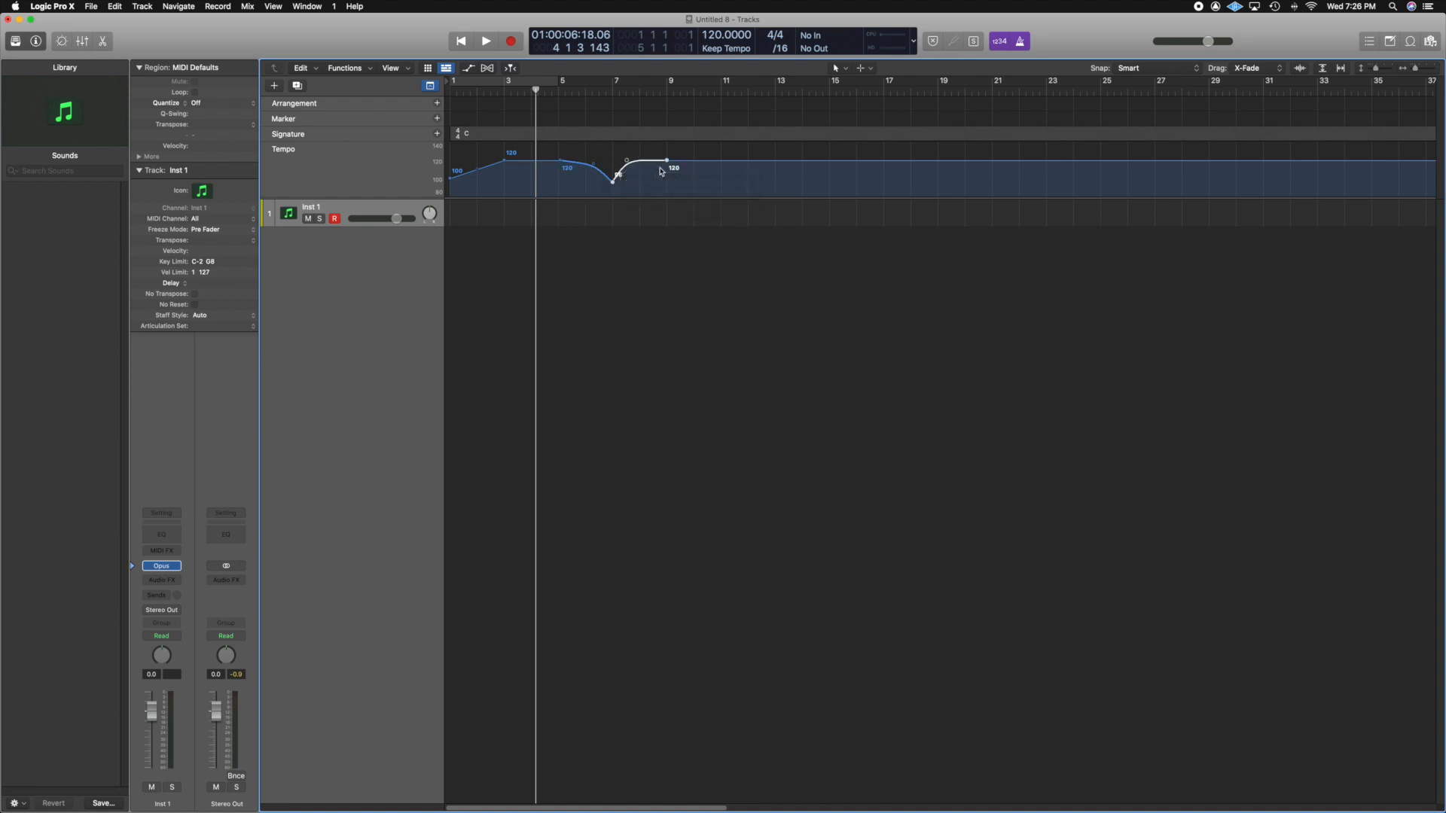
Step: Play the project through the curved tempo dip to hear the slowdown and speed-up
left_click(502, 89)
left_click(488, 42)
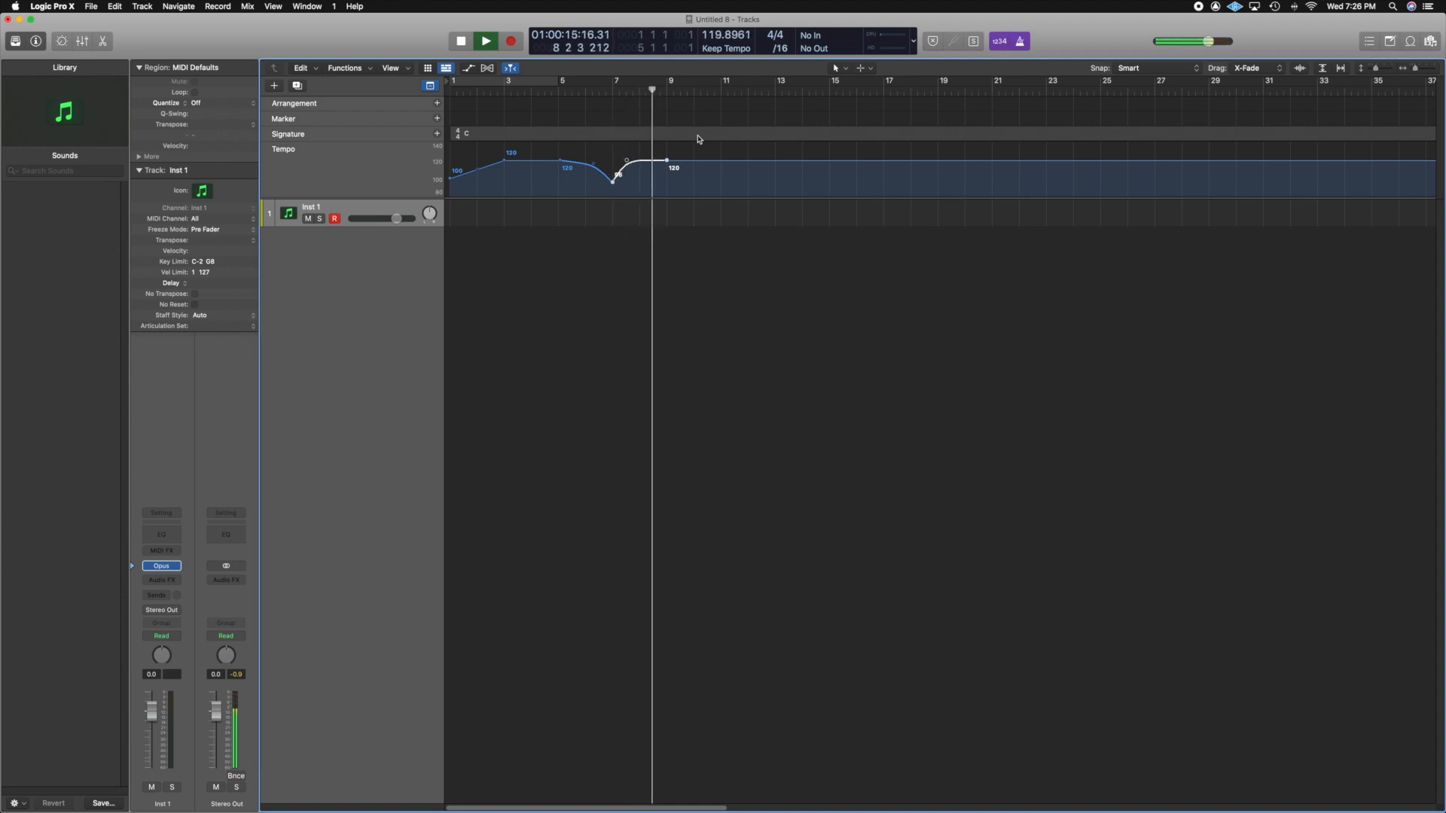
key("space")
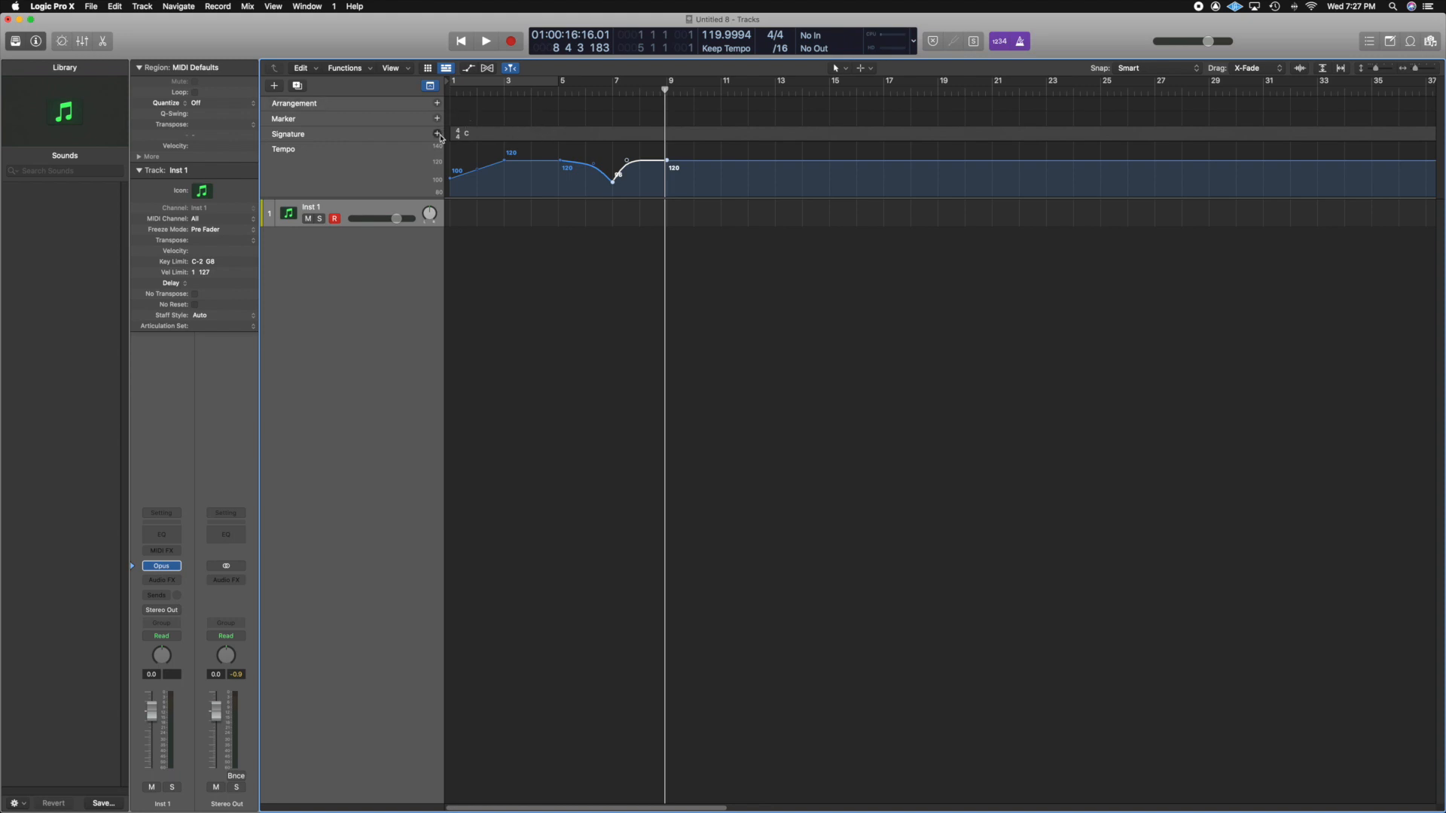
Step: Set the project's time signature to 3/4 and add a change to 4/4 at bar 5
left_click(780, 37)
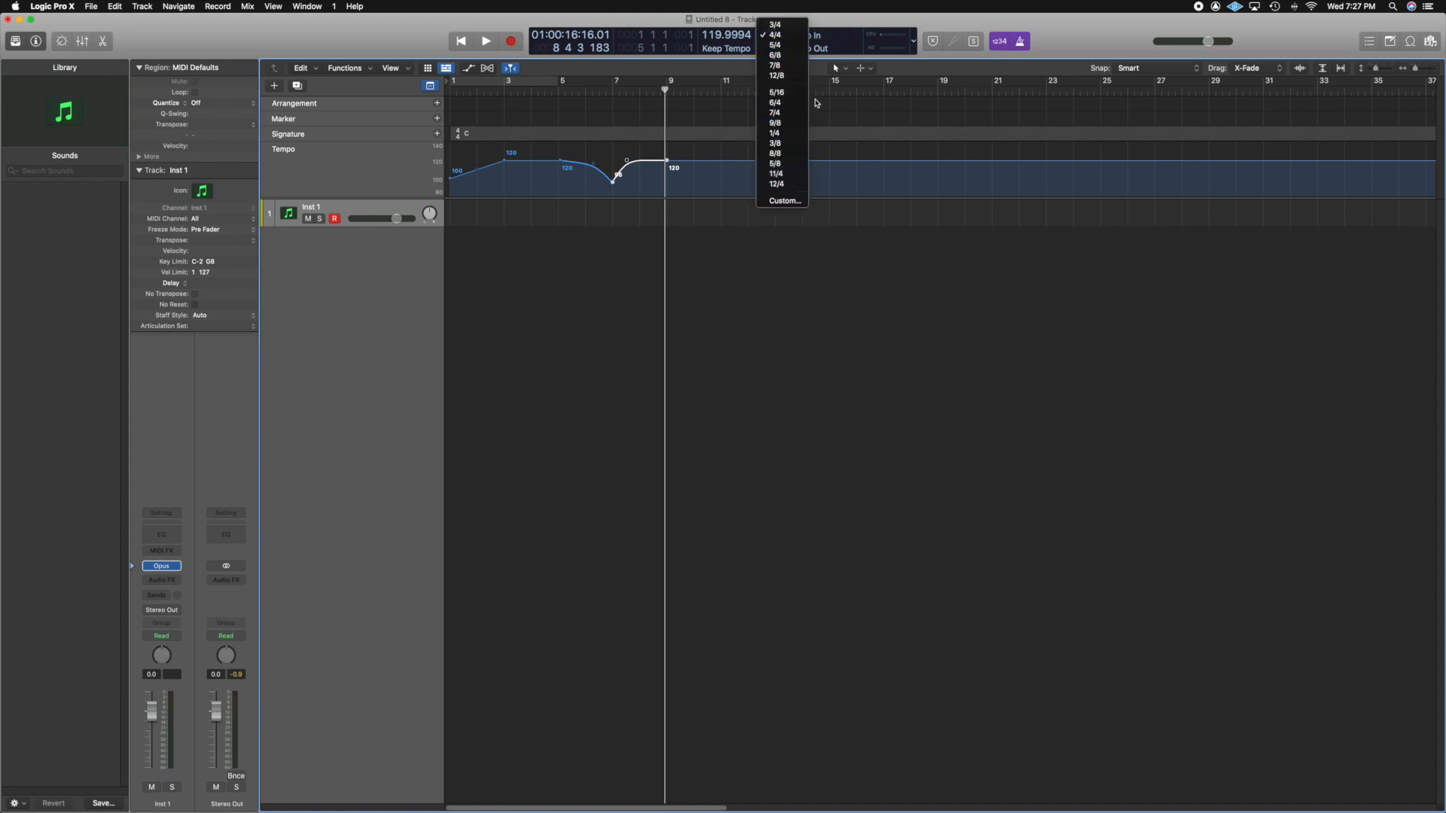
left_click(792, 27)
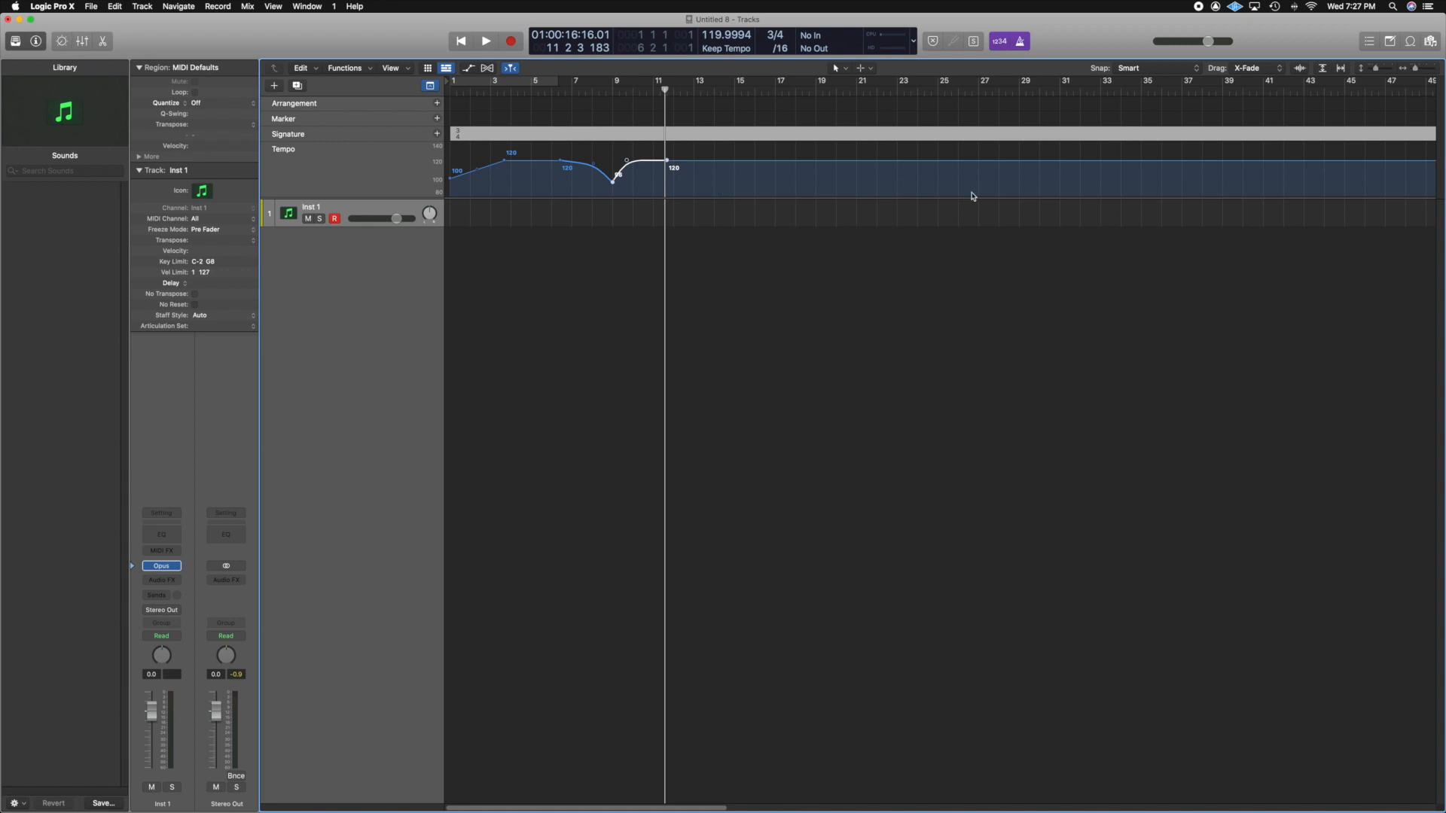
left_click(531, 91)
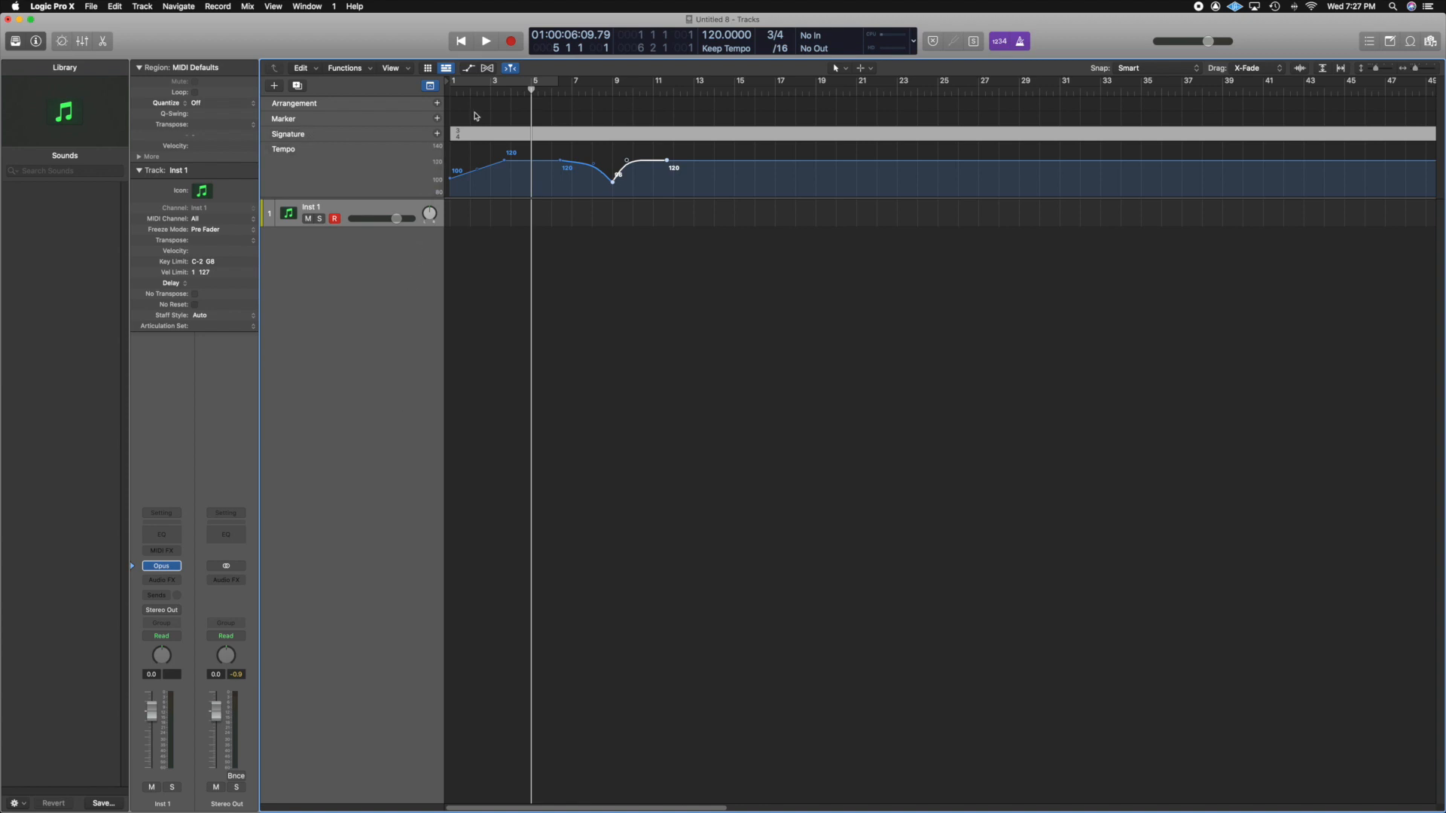
left_click(438, 135)
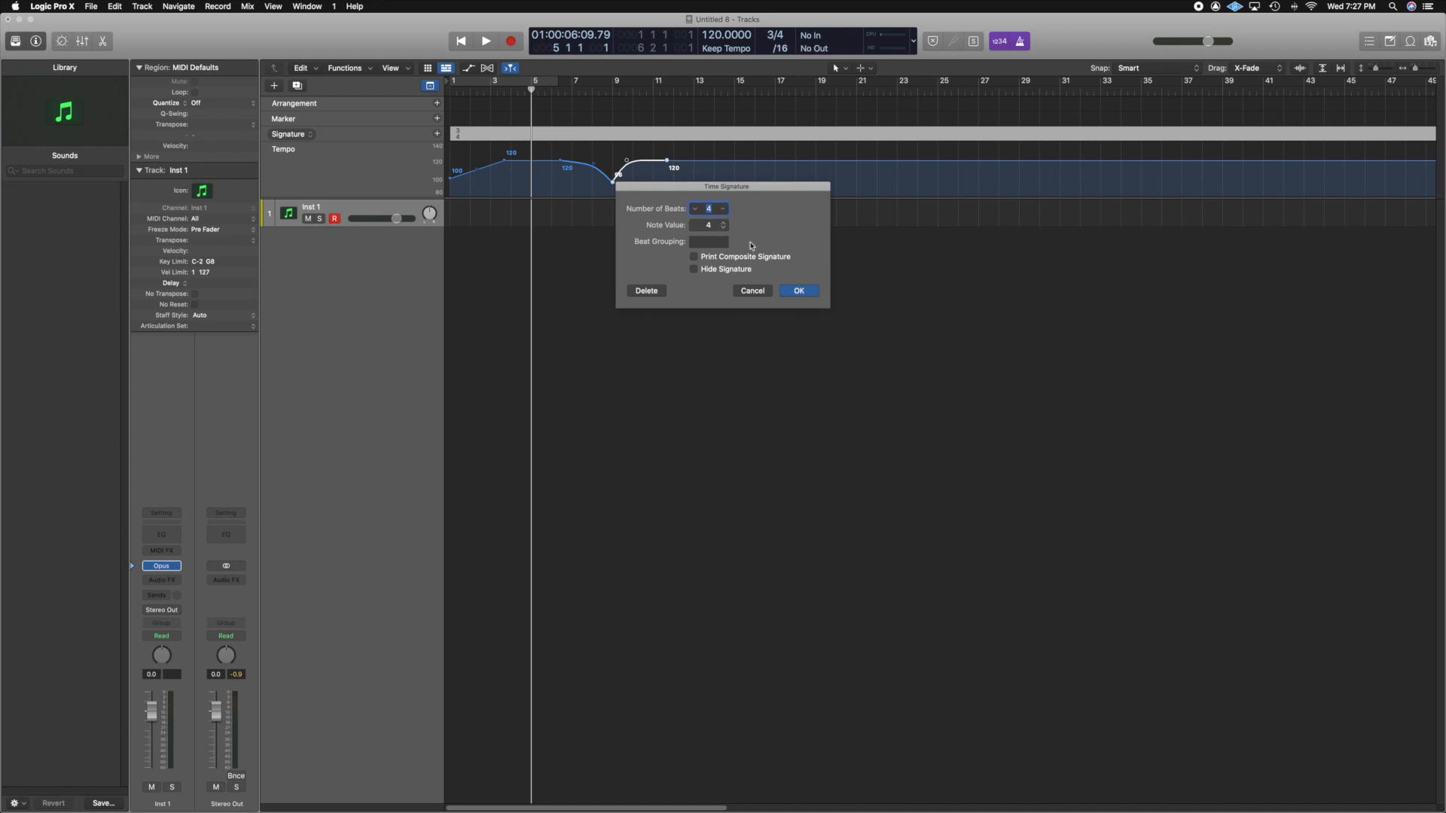
left_click(799, 292)
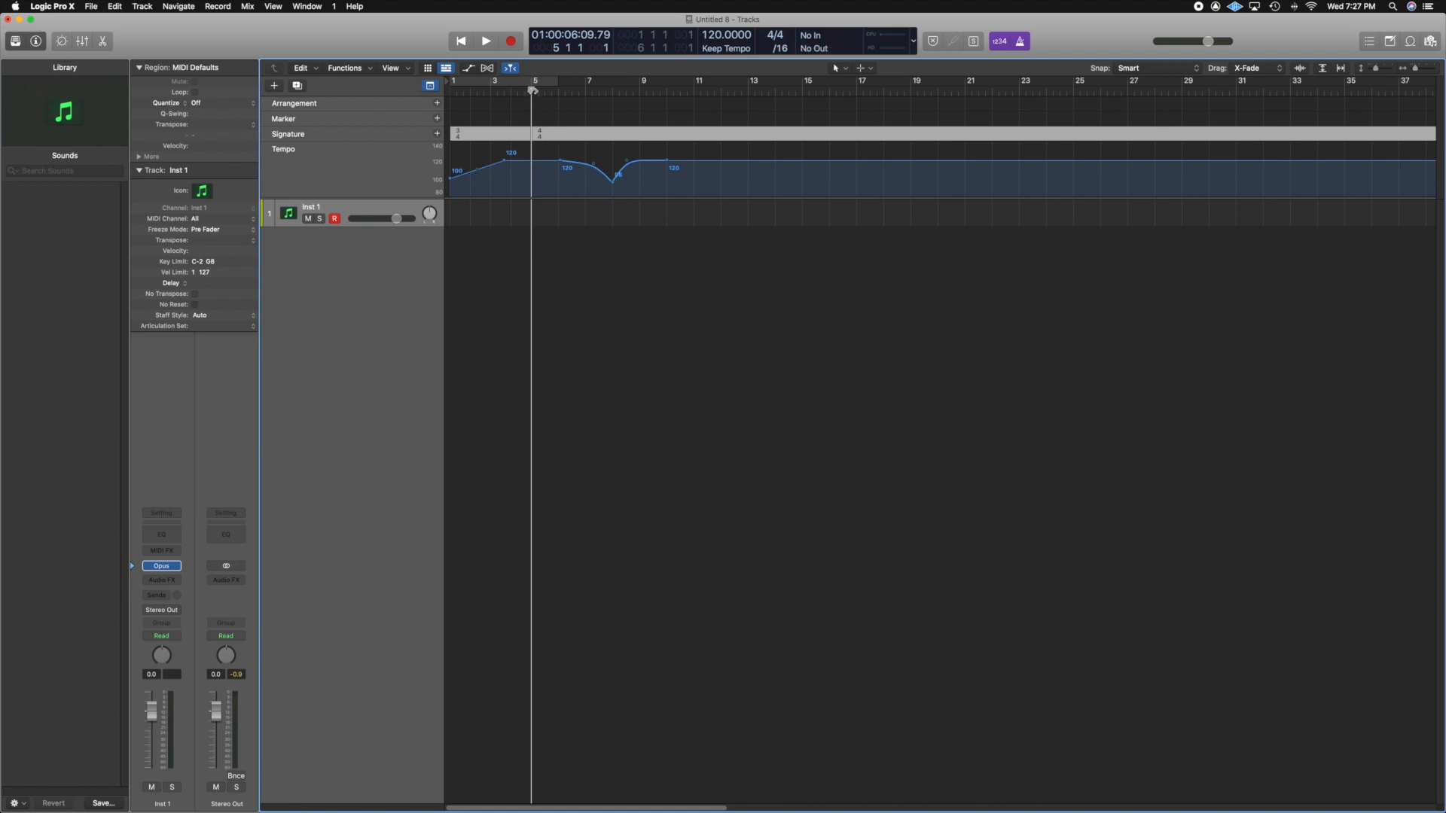
Step: Add a 7/8 time signature change at bar 11
left_click_drag(533, 90, 694, 94)
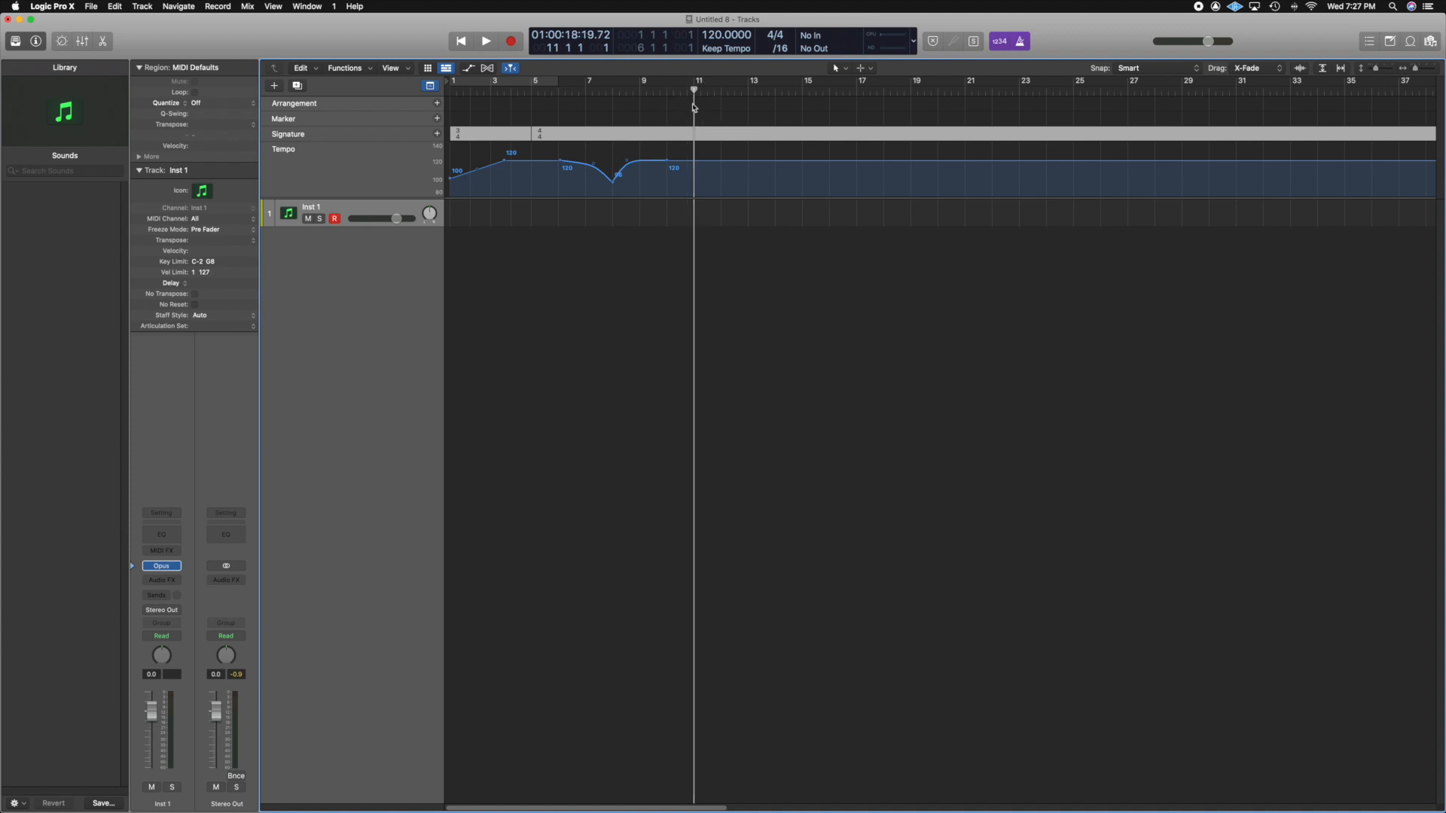
left_click(434, 133)
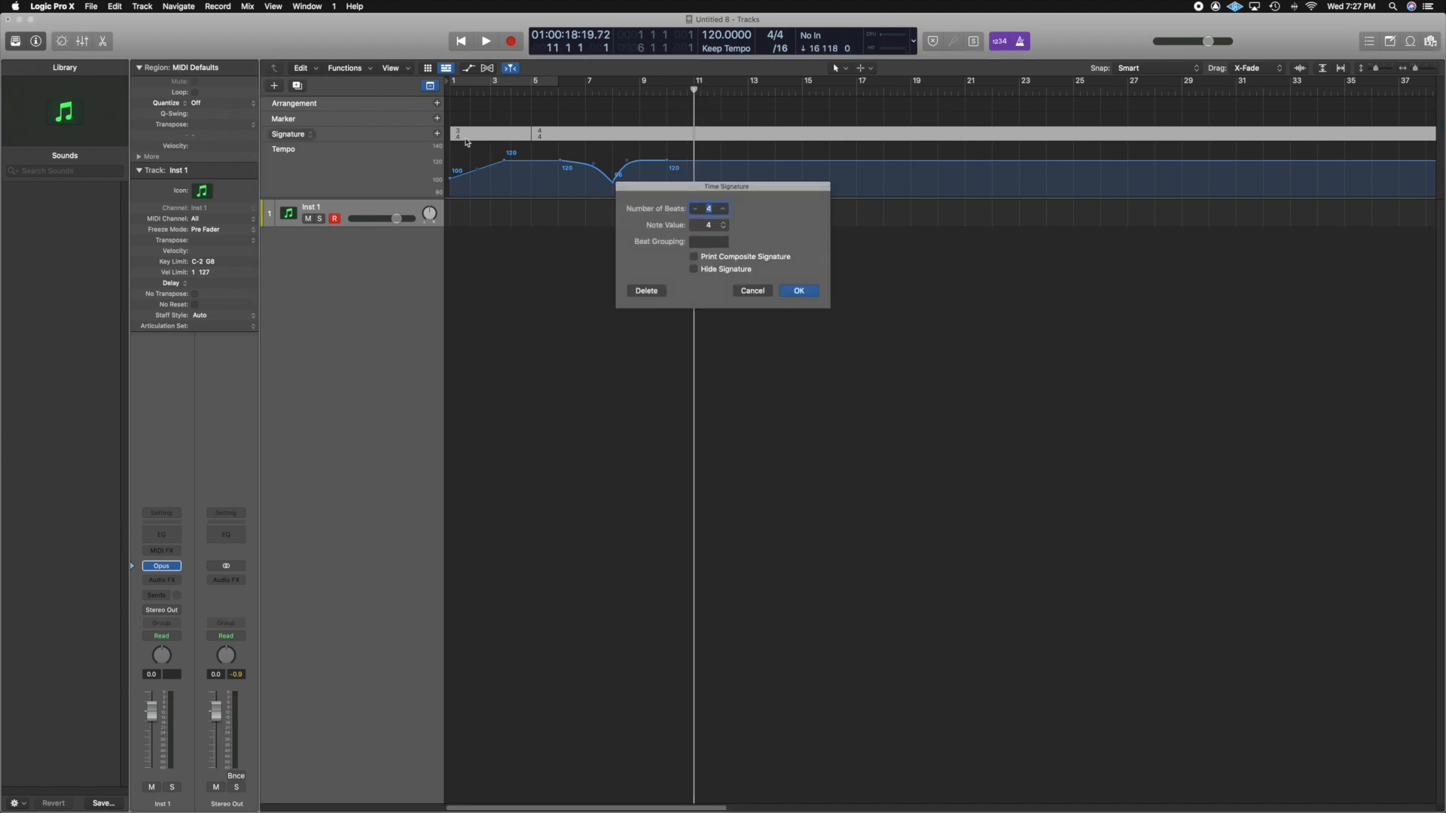
left_click(719, 229)
left_click(708, 237)
left_click(723, 209)
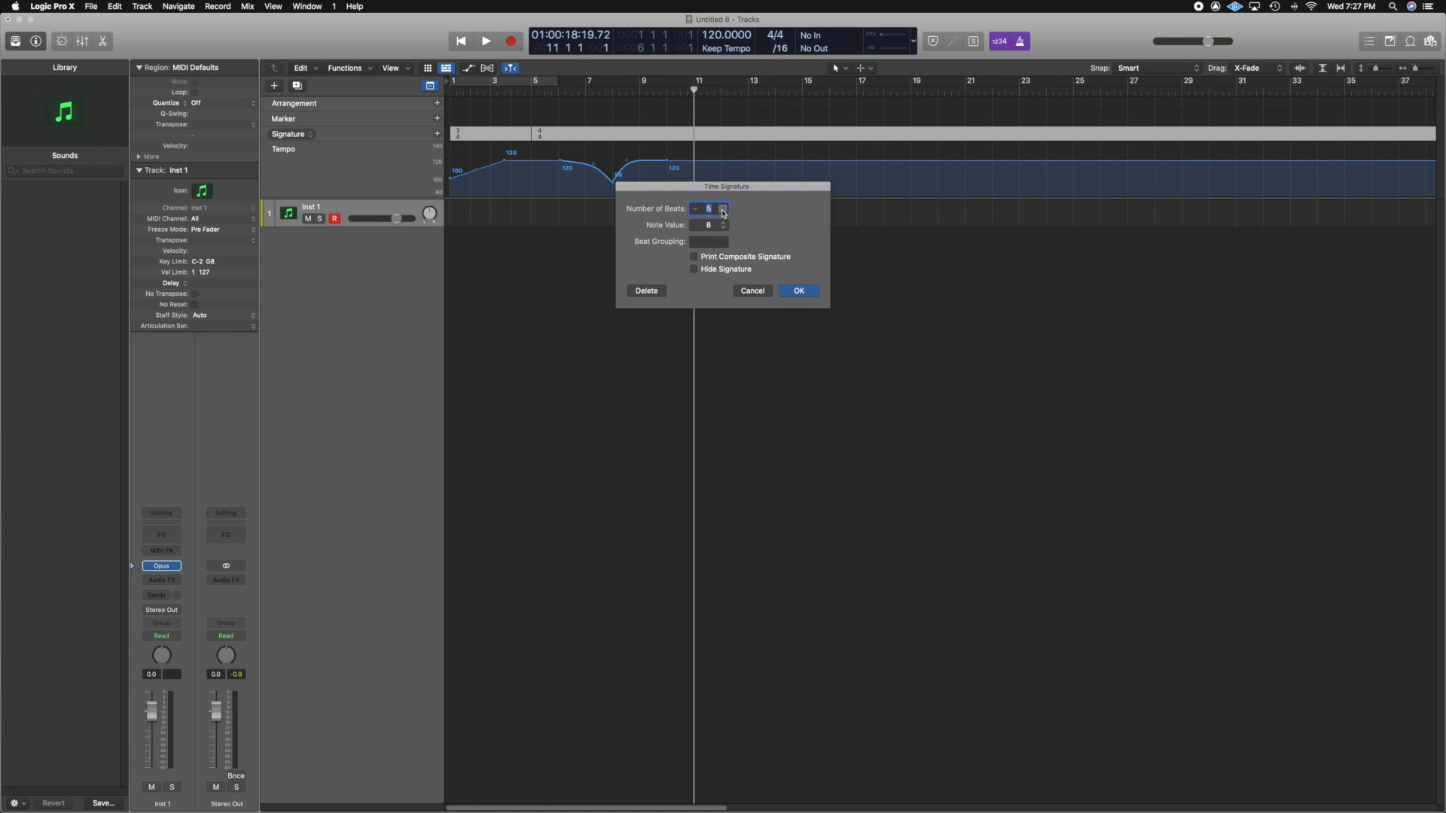
left_click(794, 291)
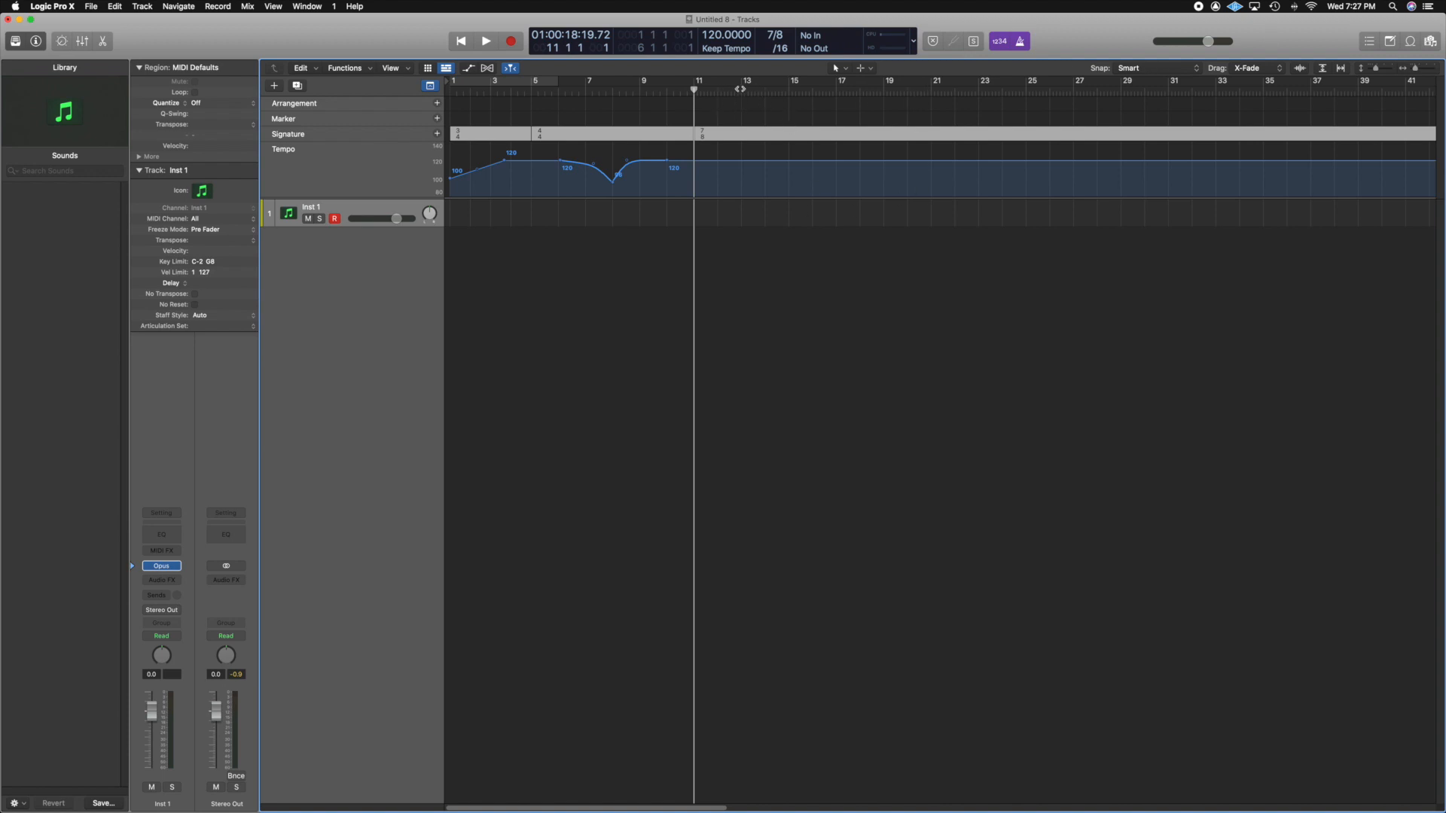
Step: Add a 4/4 time signature at bar 13, and move the earlier 4/4 change from bar 5 to bar 6
left_click(740, 89)
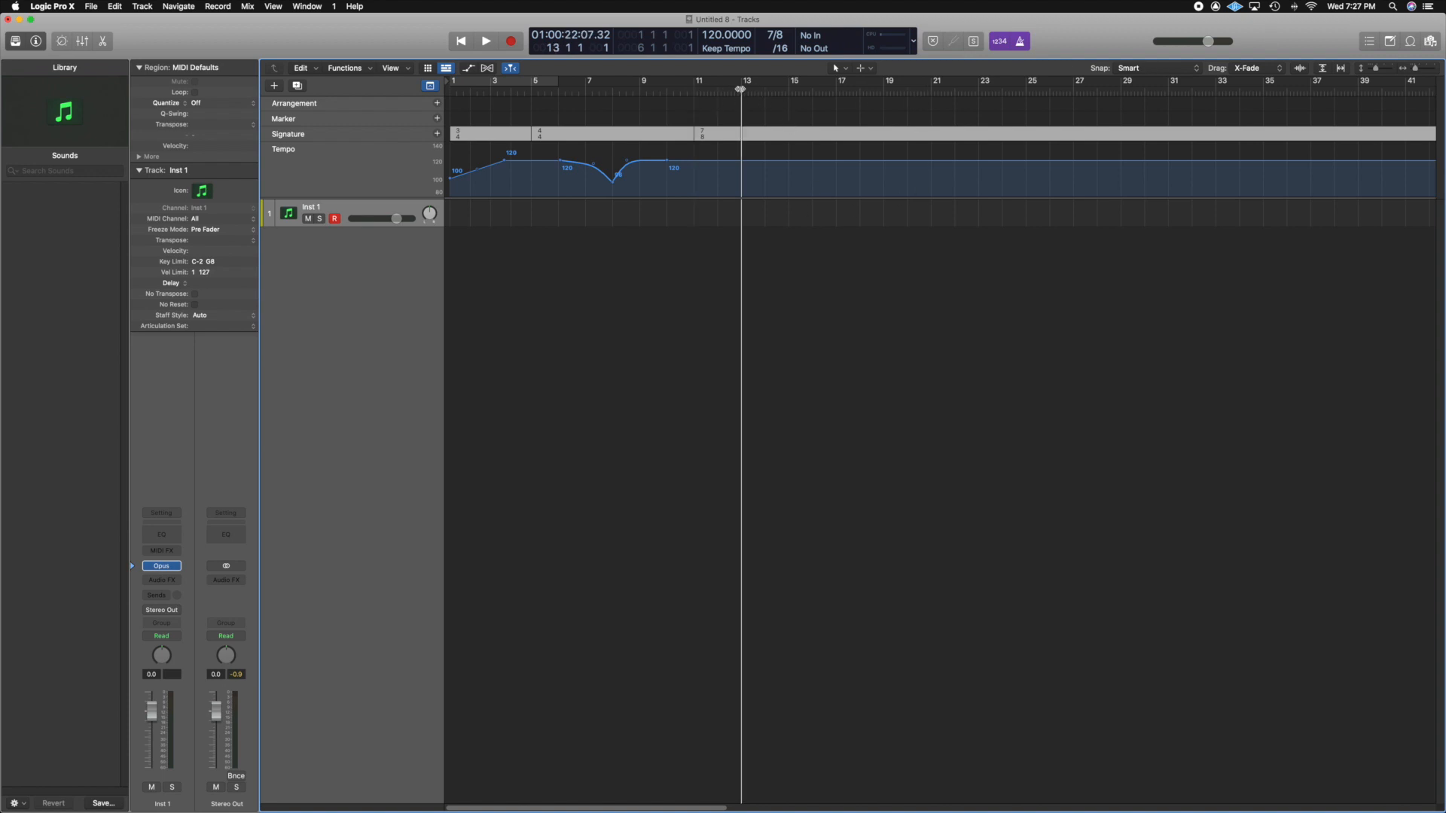
left_click(436, 136)
left_click(802, 292)
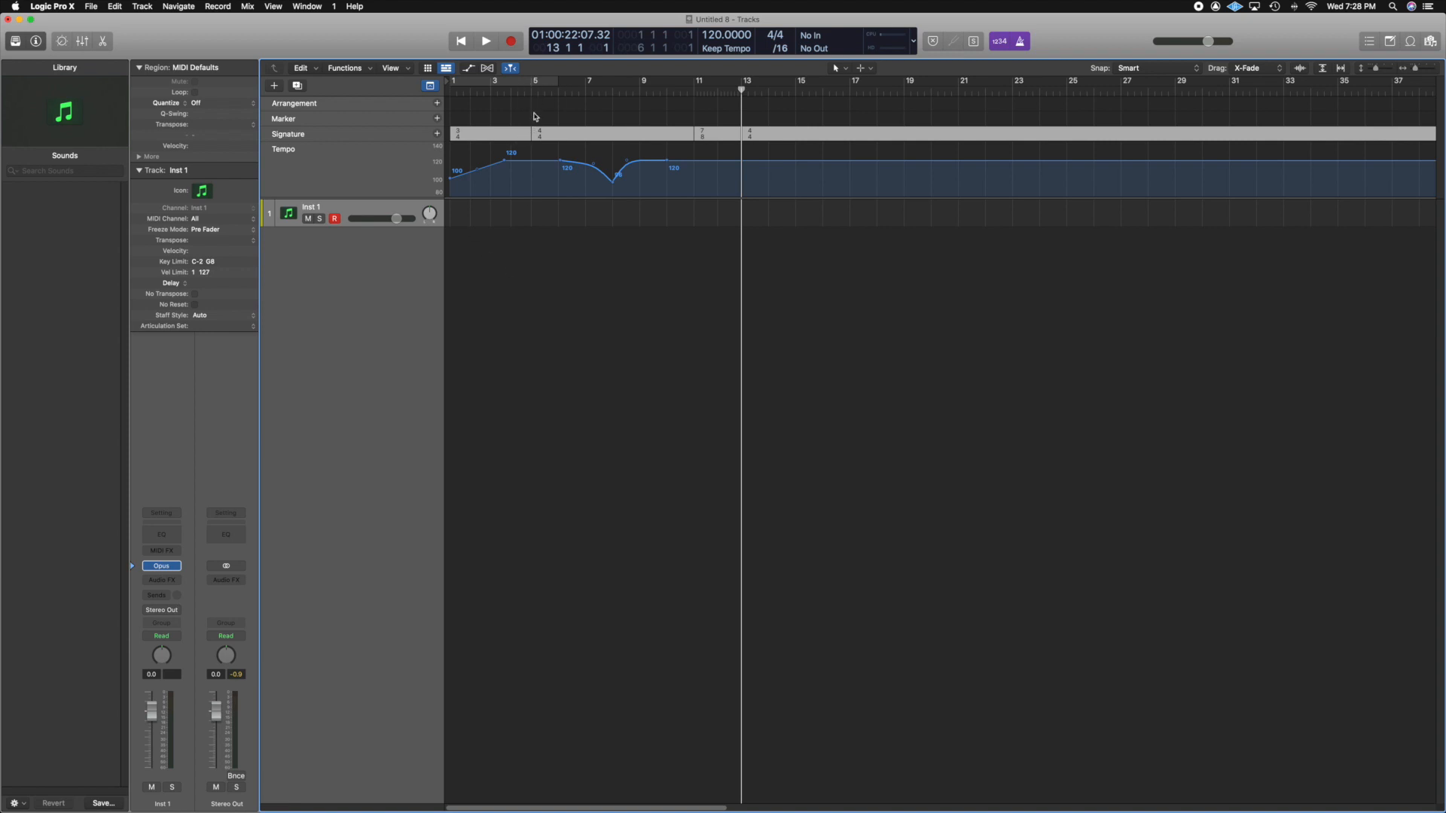
left_click_drag(536, 131, 561, 137)
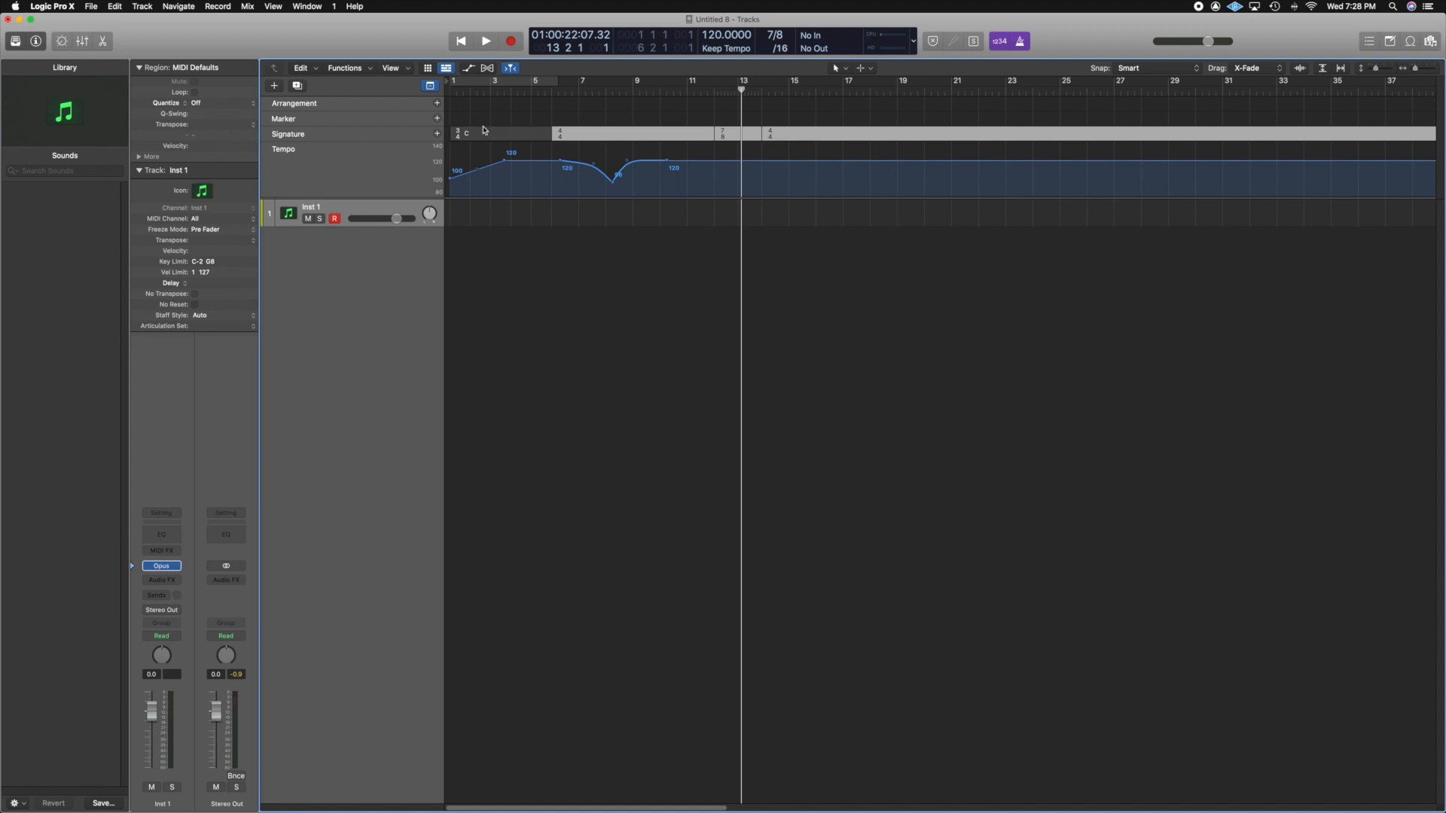
Step: Hide the global tracks and examine the project's marker, tempo and signature event lists
left_click(430, 85)
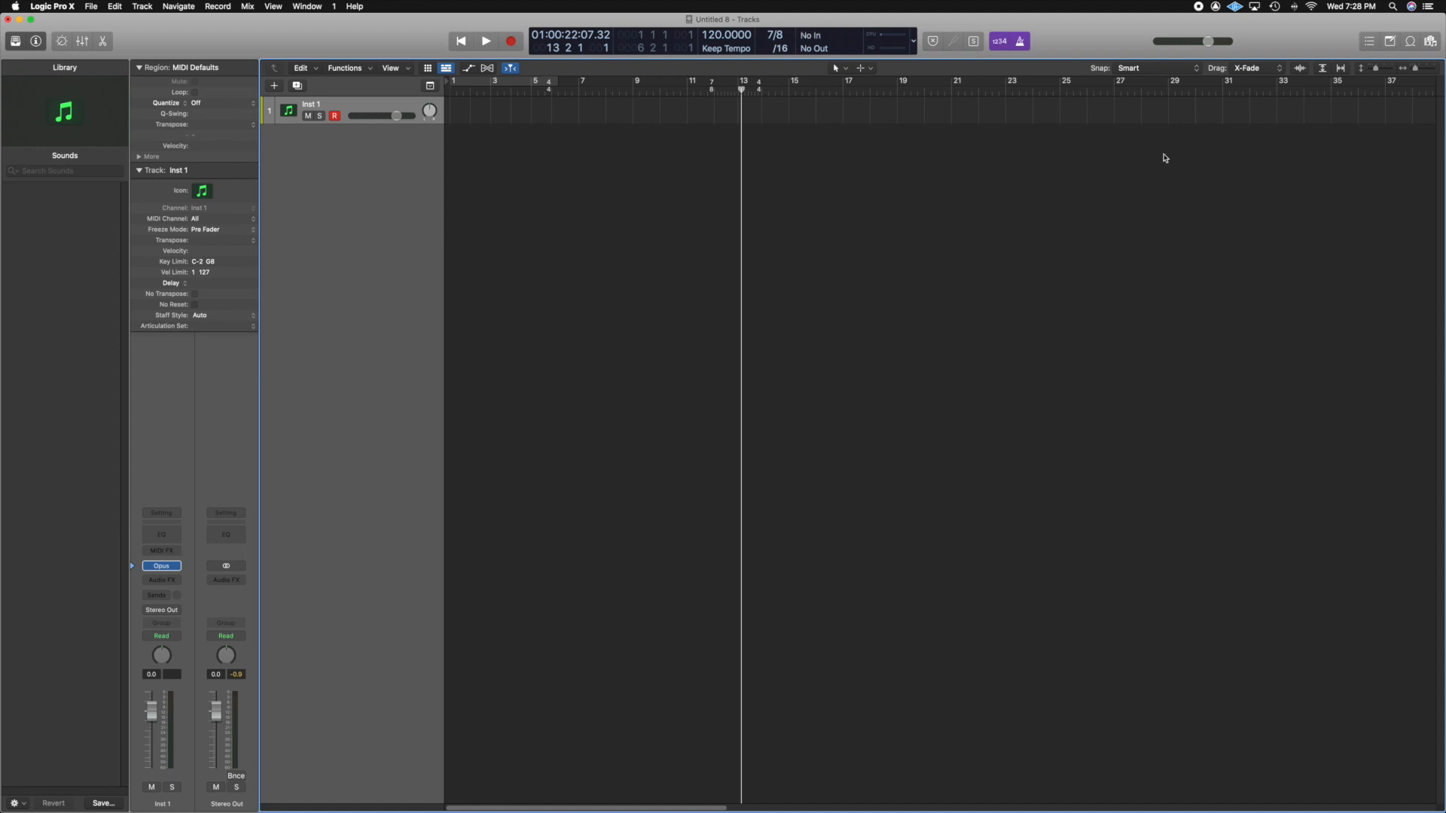
left_click(1370, 42)
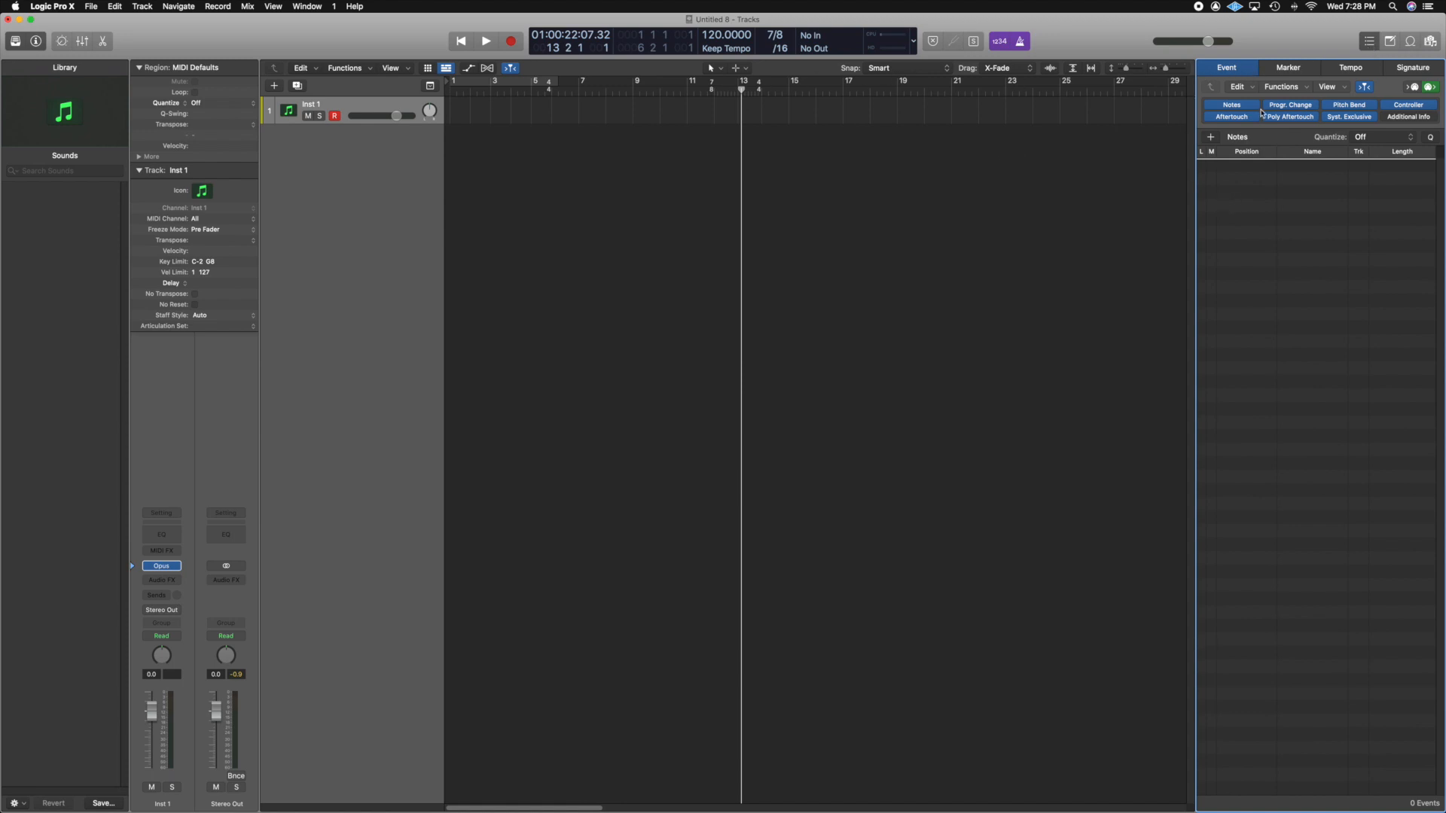
left_click(1294, 68)
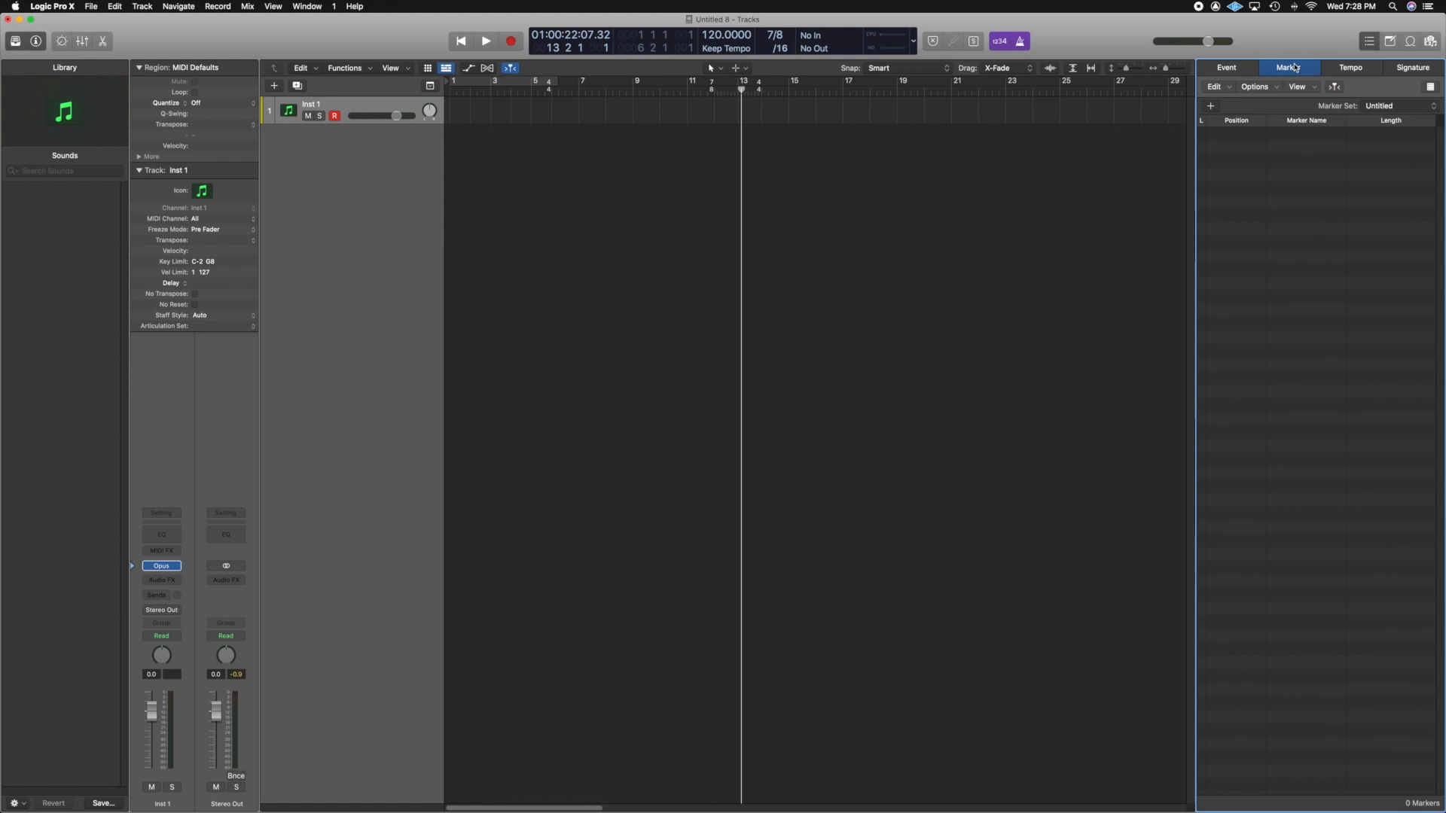
left_click(1362, 72)
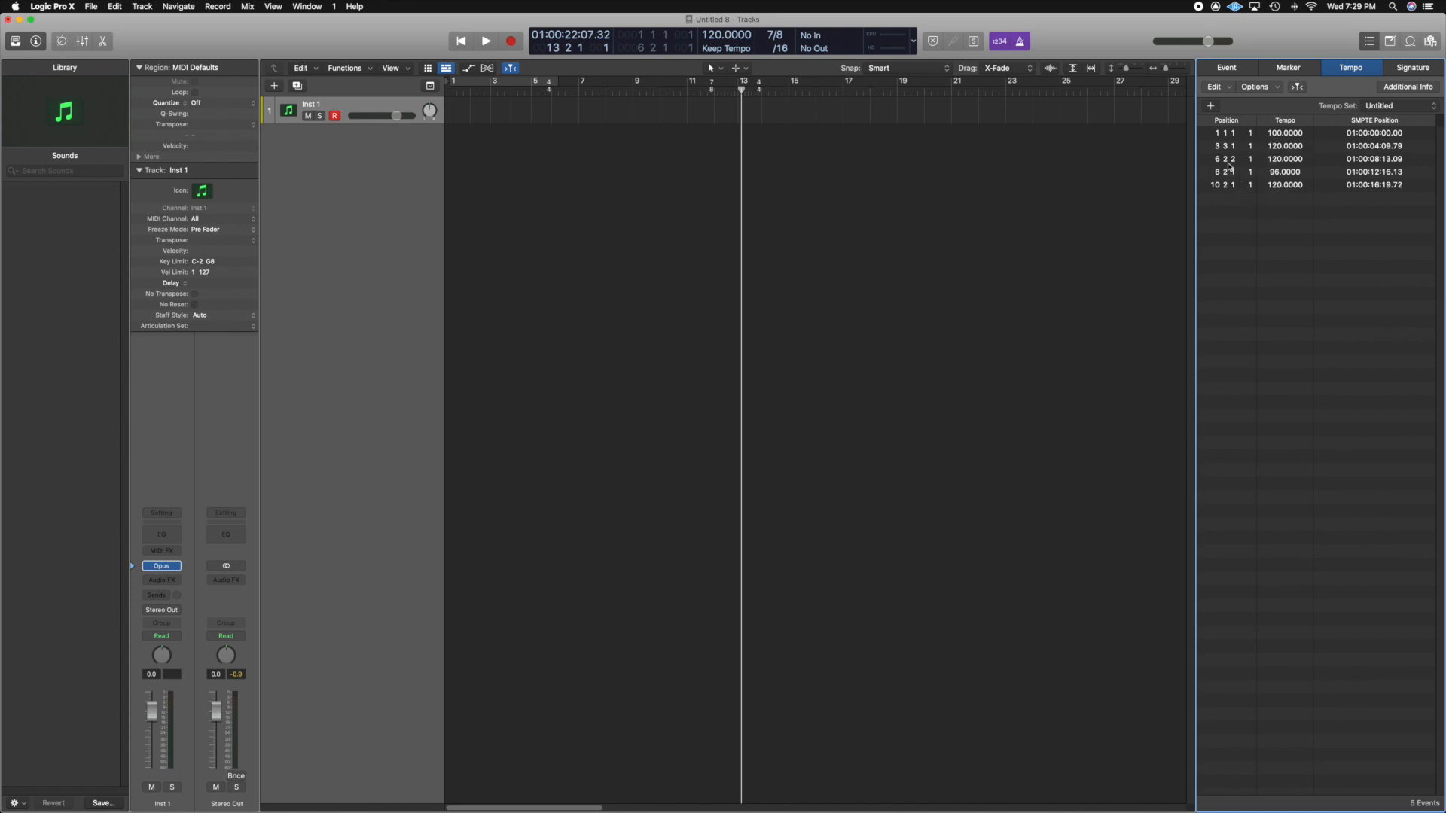
left_click(1411, 73)
left_click(1242, 219)
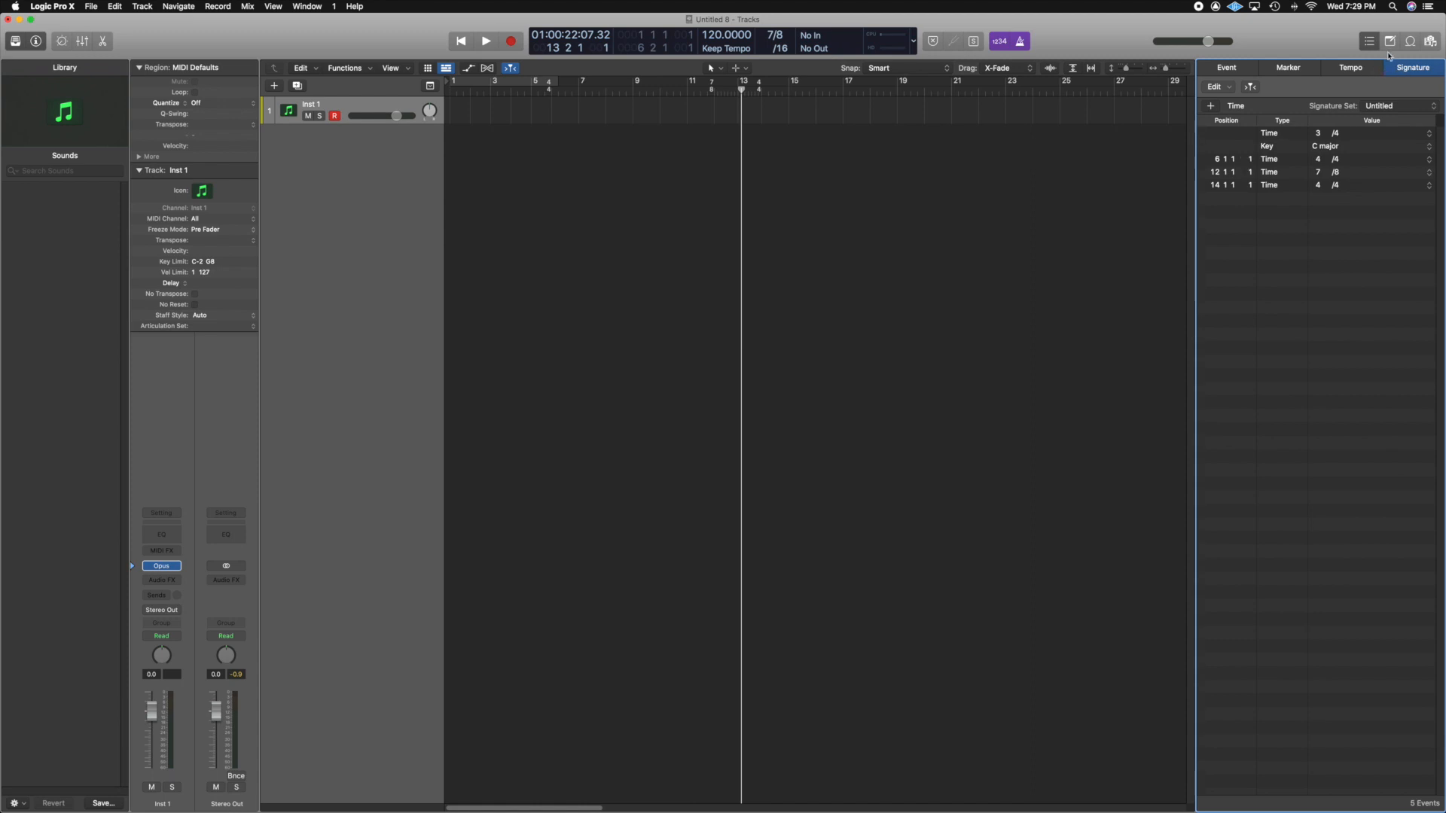
key("d")
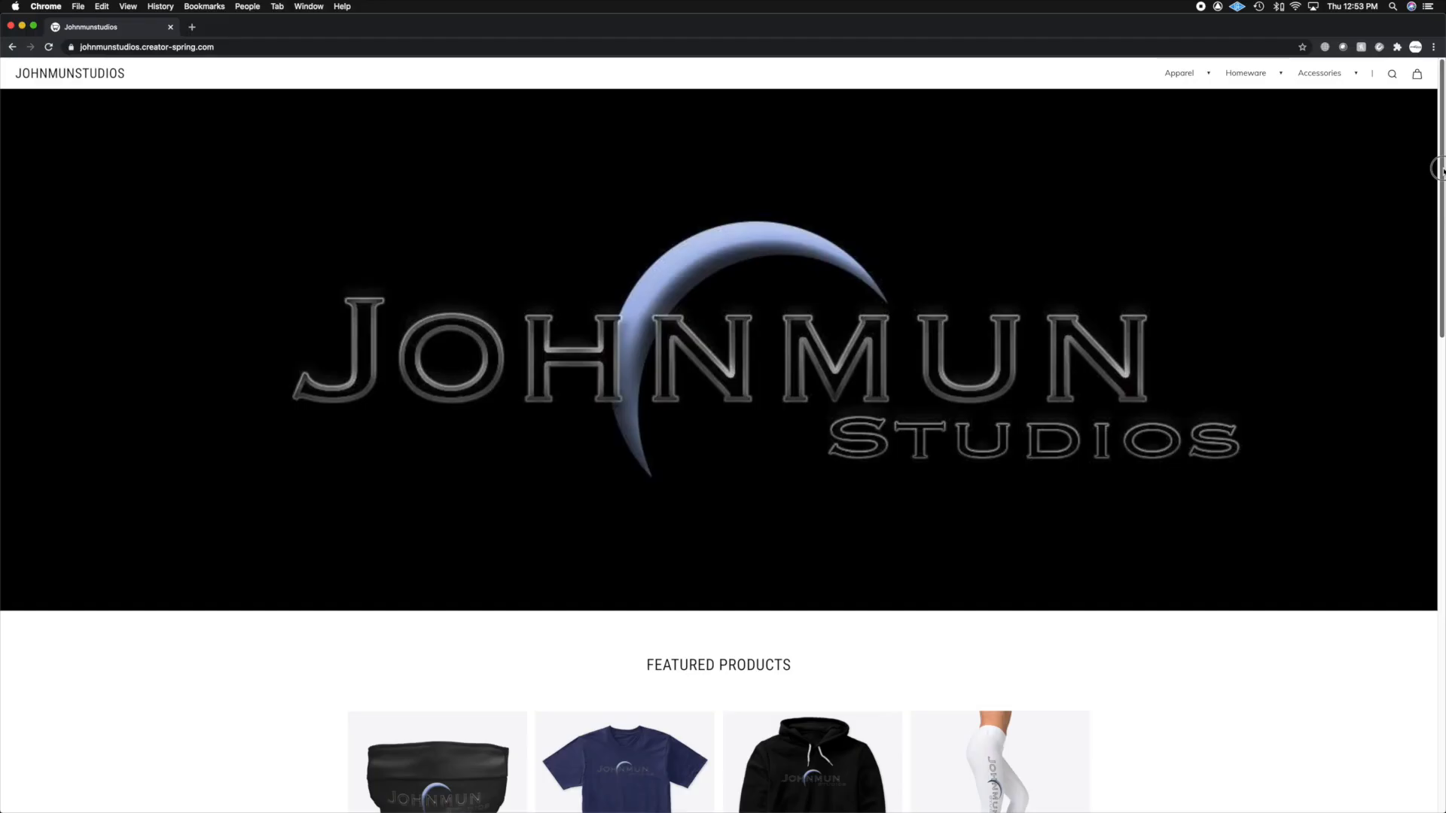
scroll(723, 436, "down", 10)
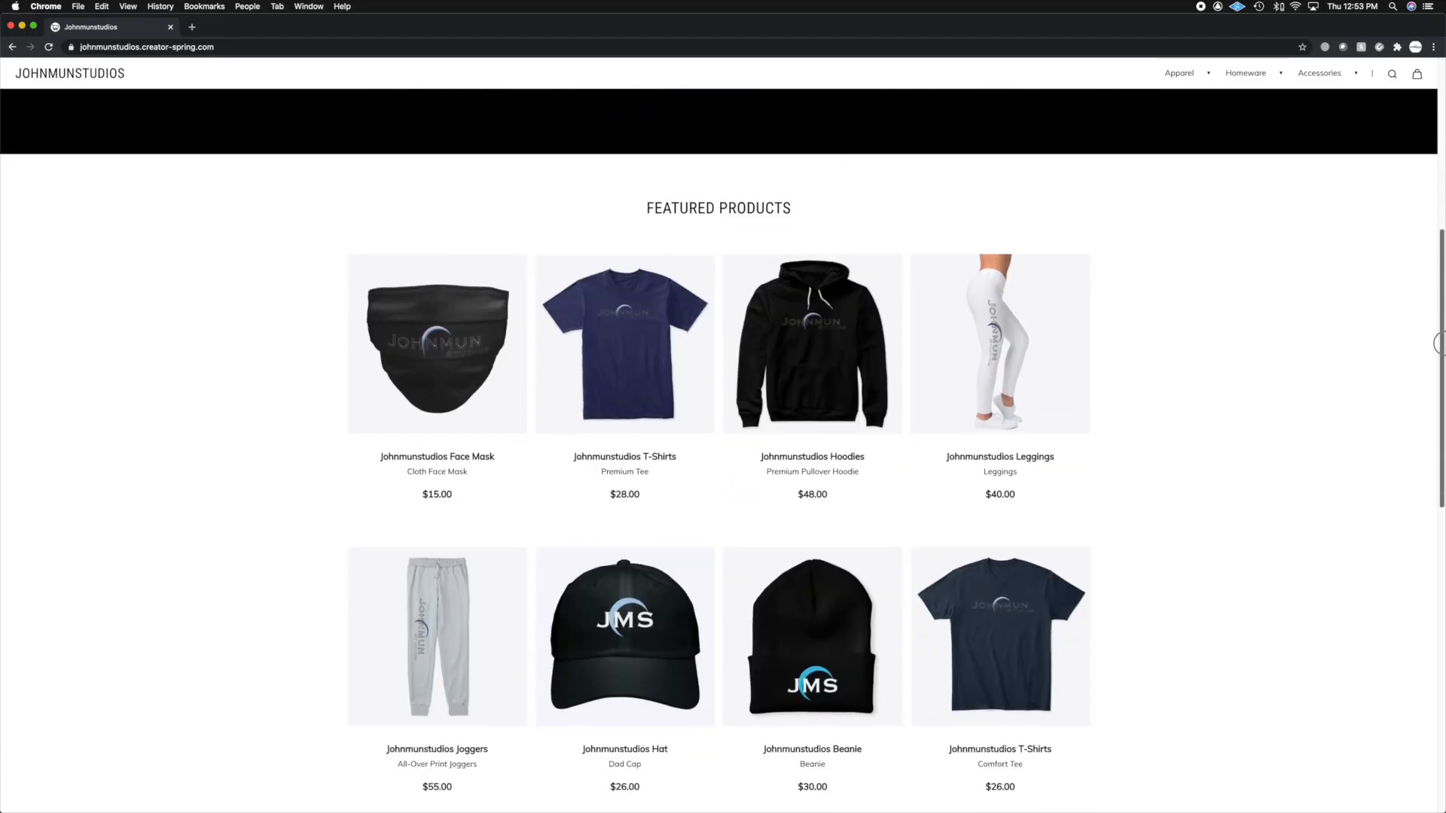
left_click_drag(1443, 343, 1442, 4)
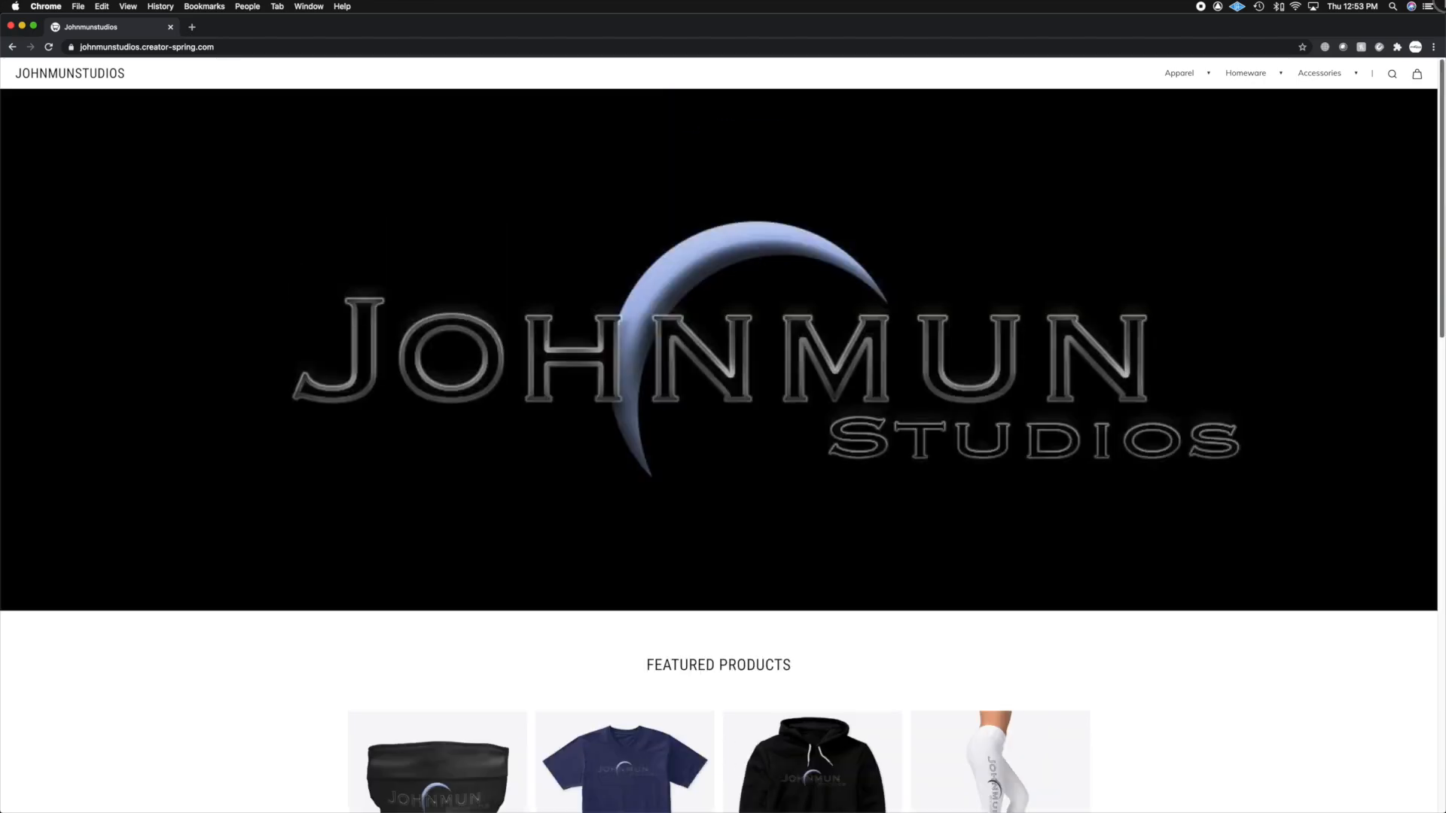